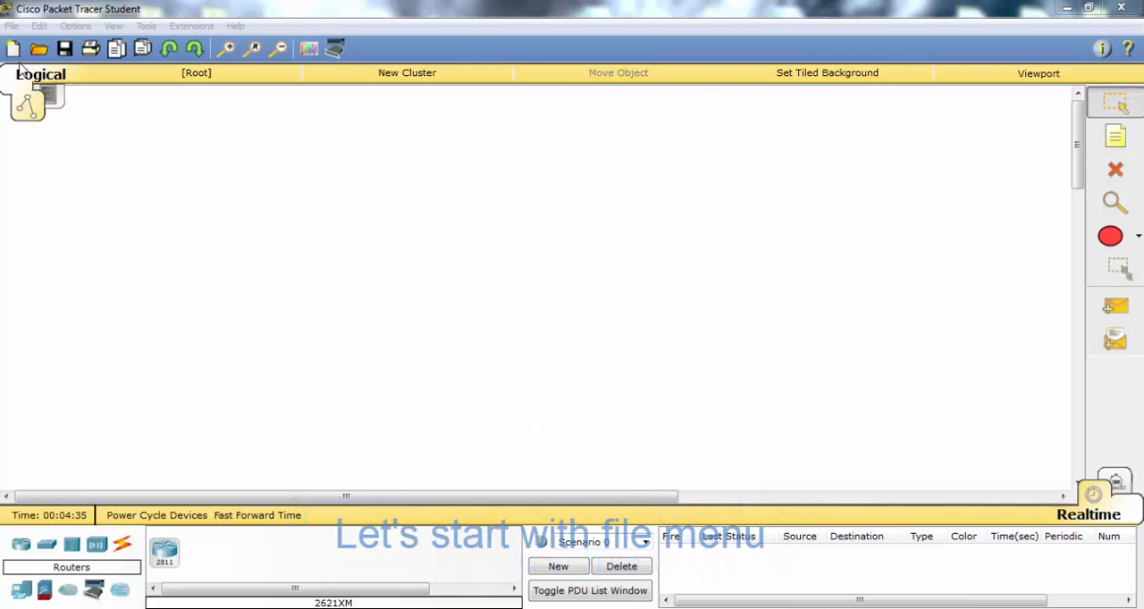
# - Browse the File and Edit menus to review their commands
pyautogui.click(12, 26)
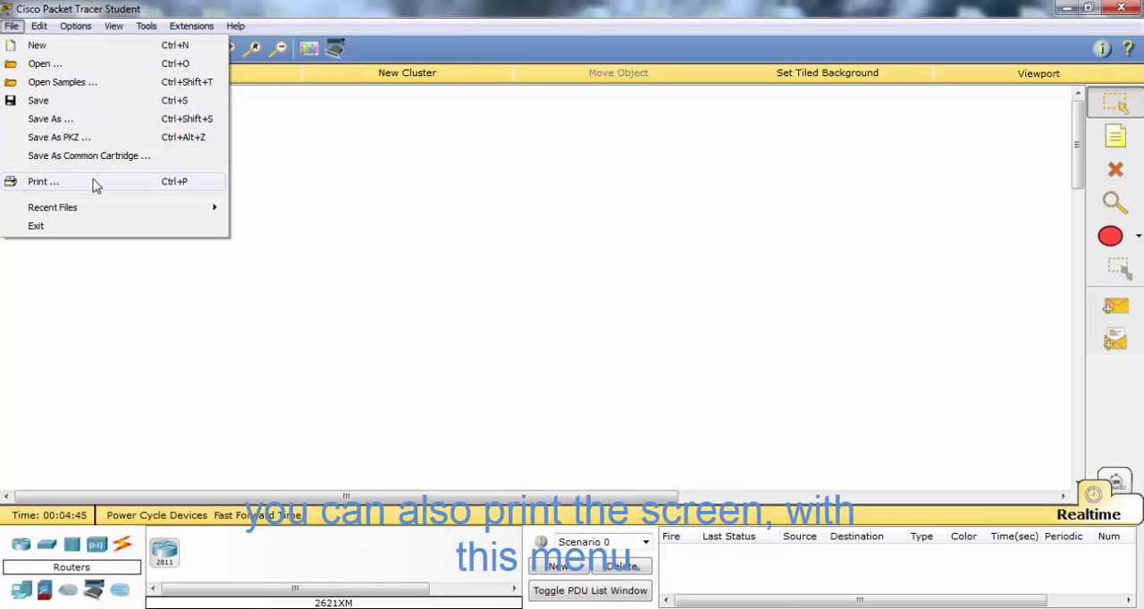
pyautogui.click(12, 26)
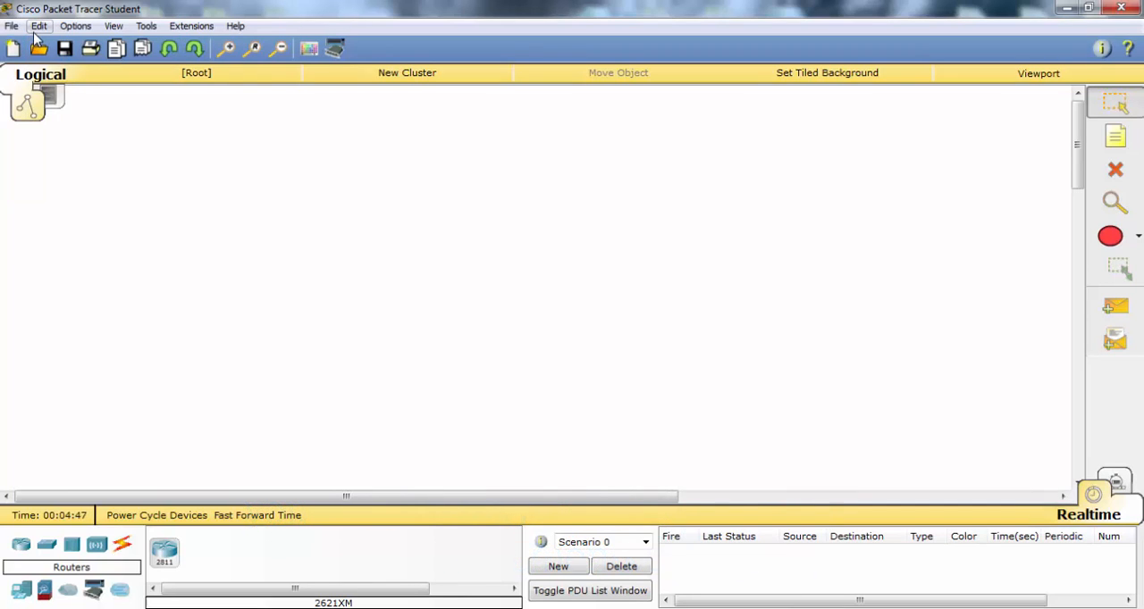
pyautogui.click(38, 26)
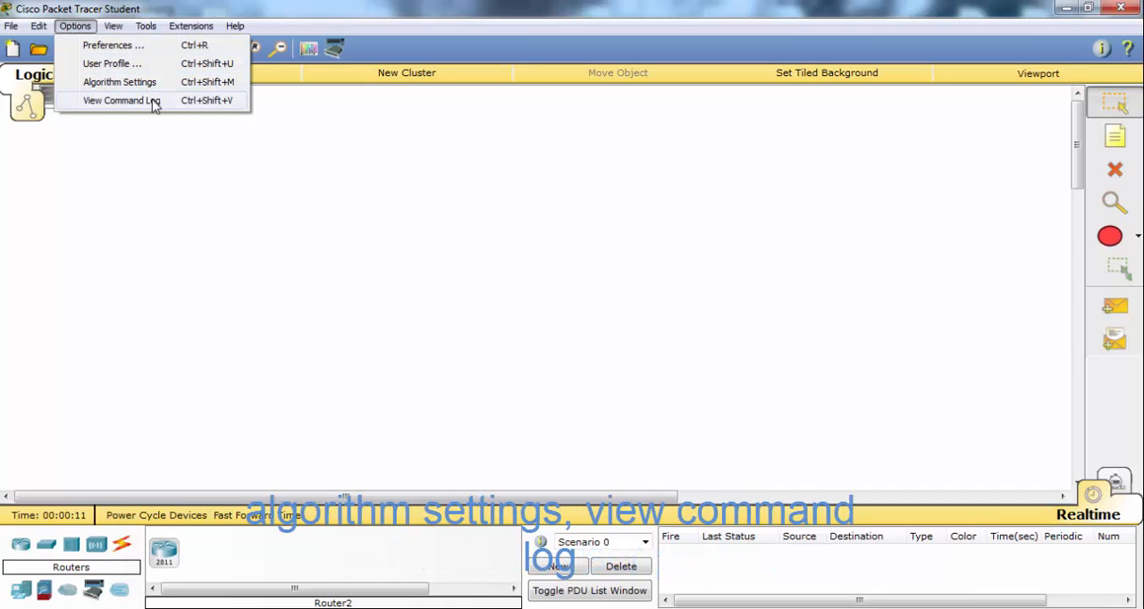
# - Look at the User Profile and Algorithm Settings dialogs from the Options menu and dismiss each
pyautogui.click(111, 63)
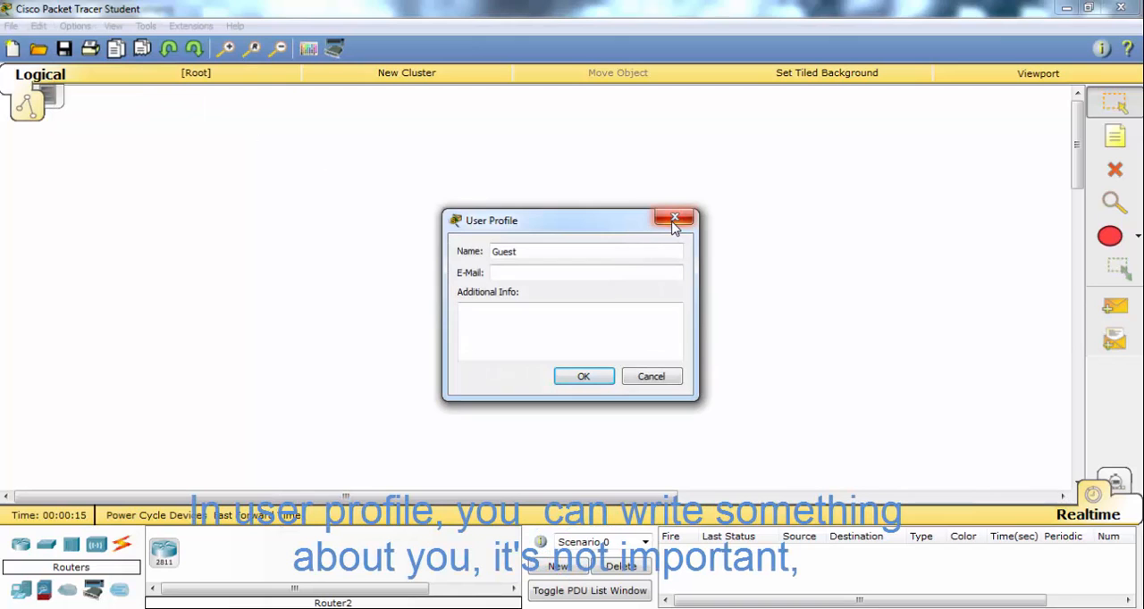
pyautogui.click(675, 221)
pyautogui.click(75, 26)
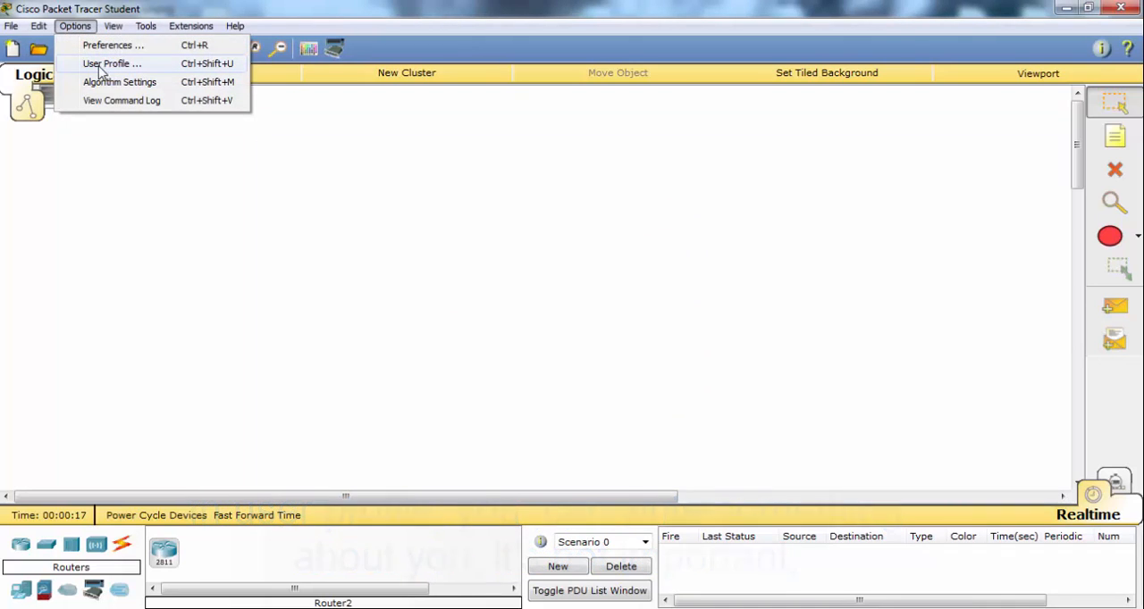
pyautogui.click(119, 81)
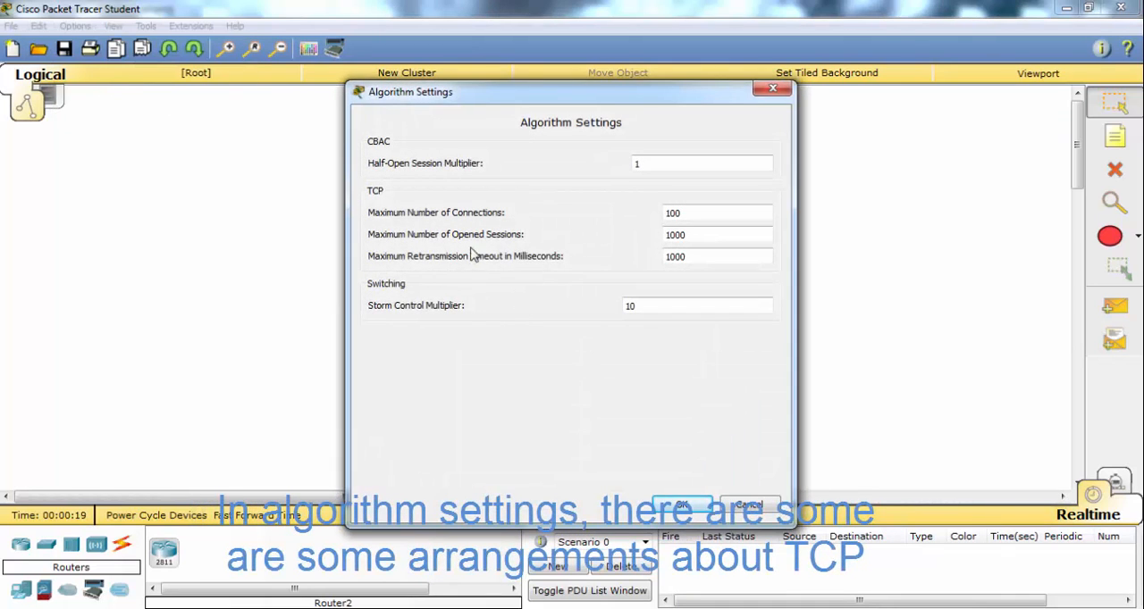
pyautogui.click(773, 90)
# - Show the IOS Command Log beside the workspace and place a 2811 router as Router0
pyautogui.click(75, 26)
pyautogui.click(101, 106)
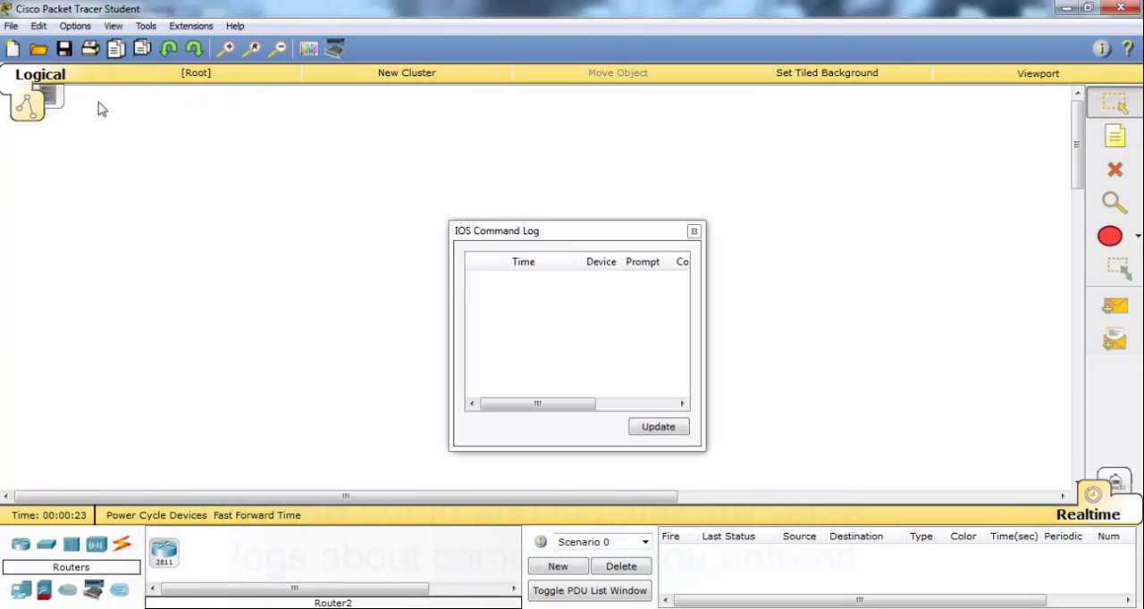
pyautogui.moveTo(617, 231); pyautogui.dragTo(863, 188)
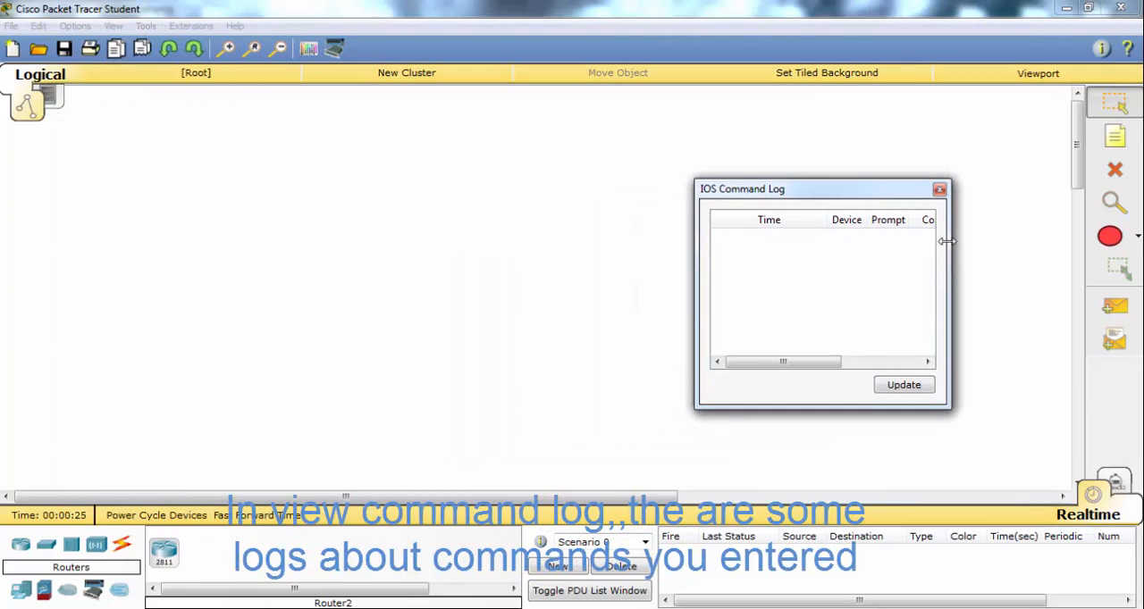
pyautogui.moveTo(947, 242); pyautogui.dragTo(1015, 243)
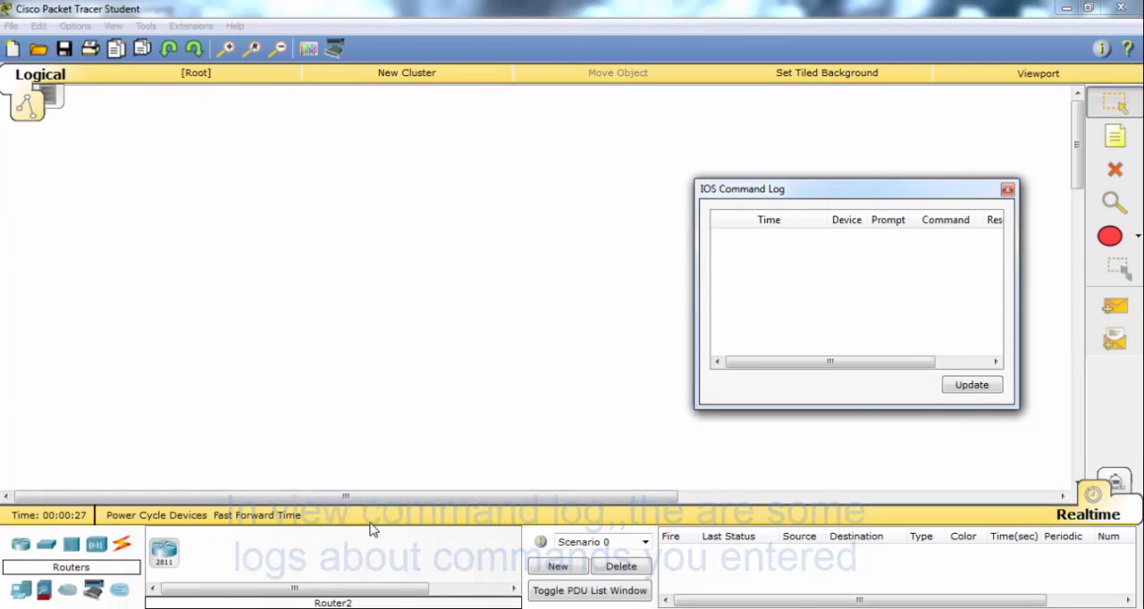
pyautogui.moveTo(165, 552); pyautogui.dragTo(249, 299)
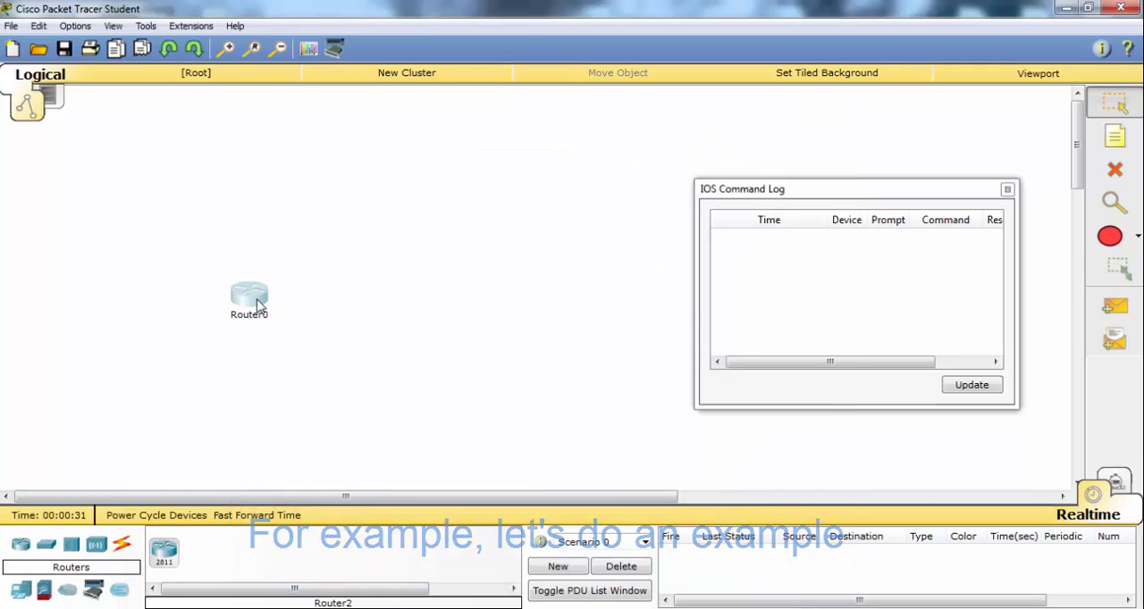
# - Reach Router0's CLI, decline the initial configuration dialog and get the Router> prompt
pyautogui.click(250, 299)
pyautogui.click(438, 132)
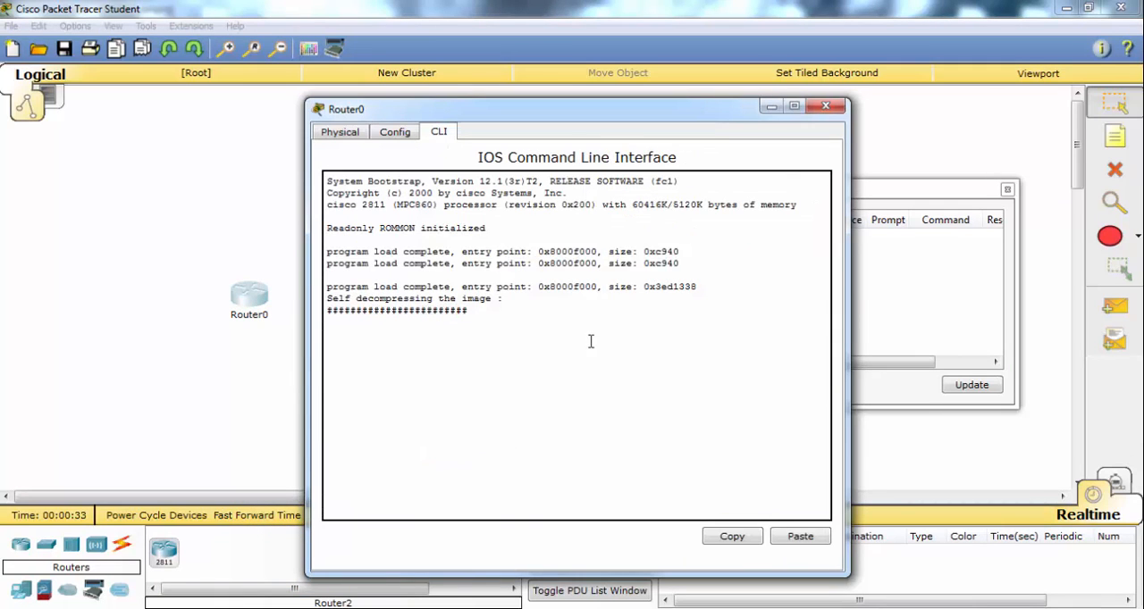
pyautogui.moveTo(552, 114); pyautogui.dragTo(518, 78)
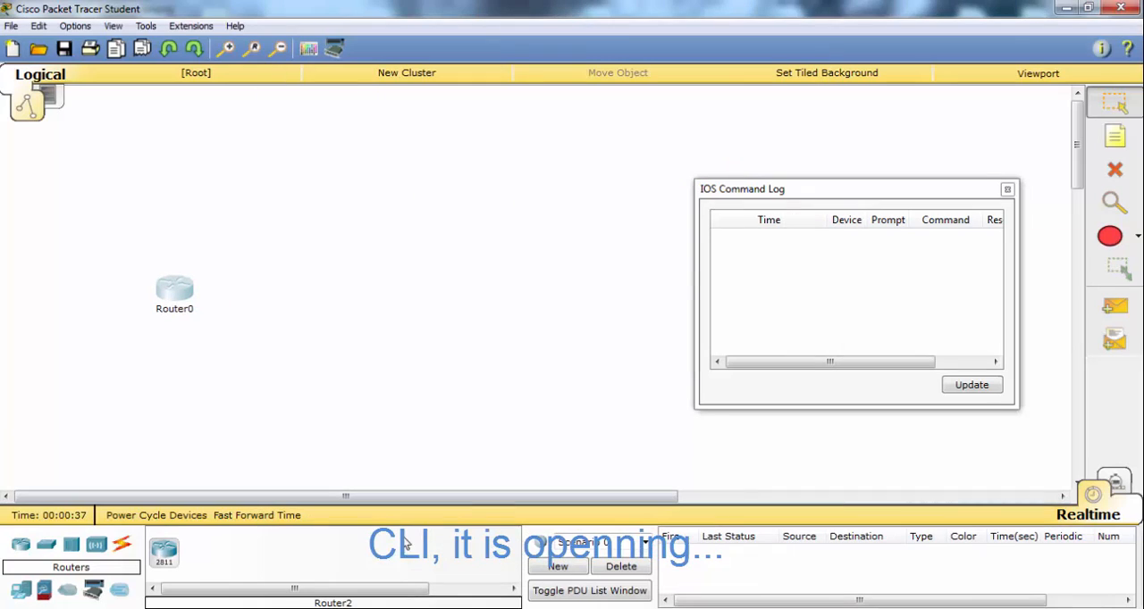
pyautogui.click(653, 565)
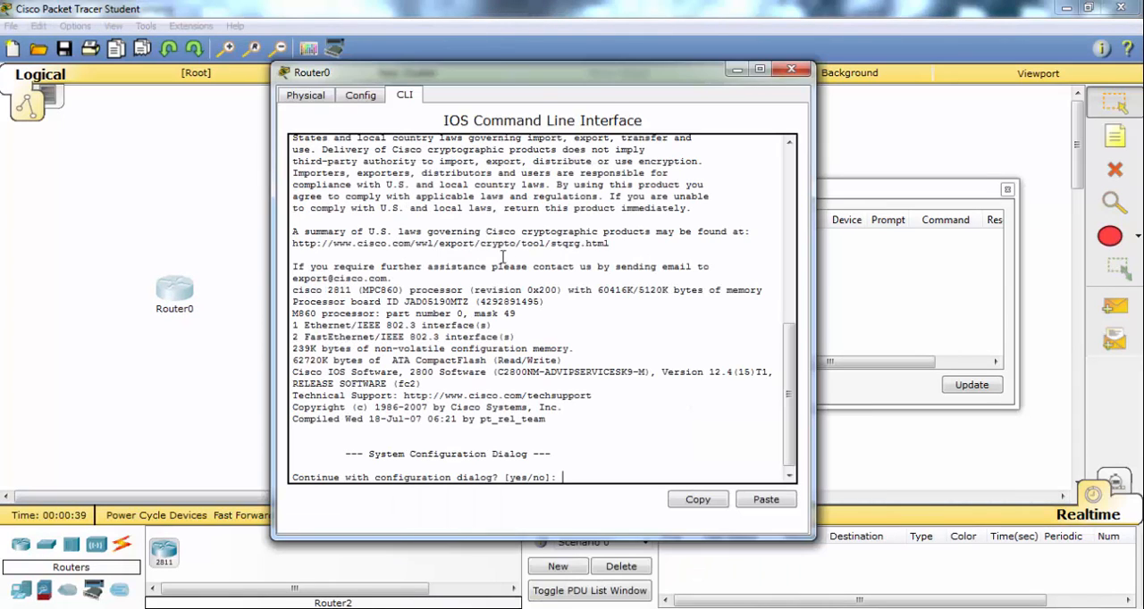
pyautogui.write('no')
pyautogui.press('Return')
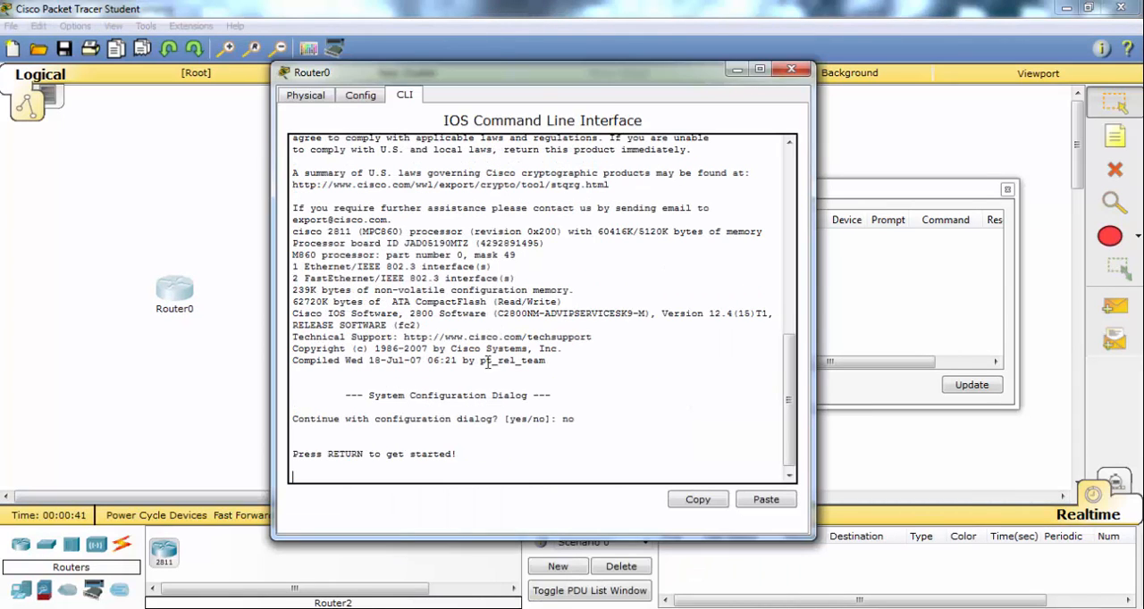
pyautogui.press('Return')
pyautogui.write('en')
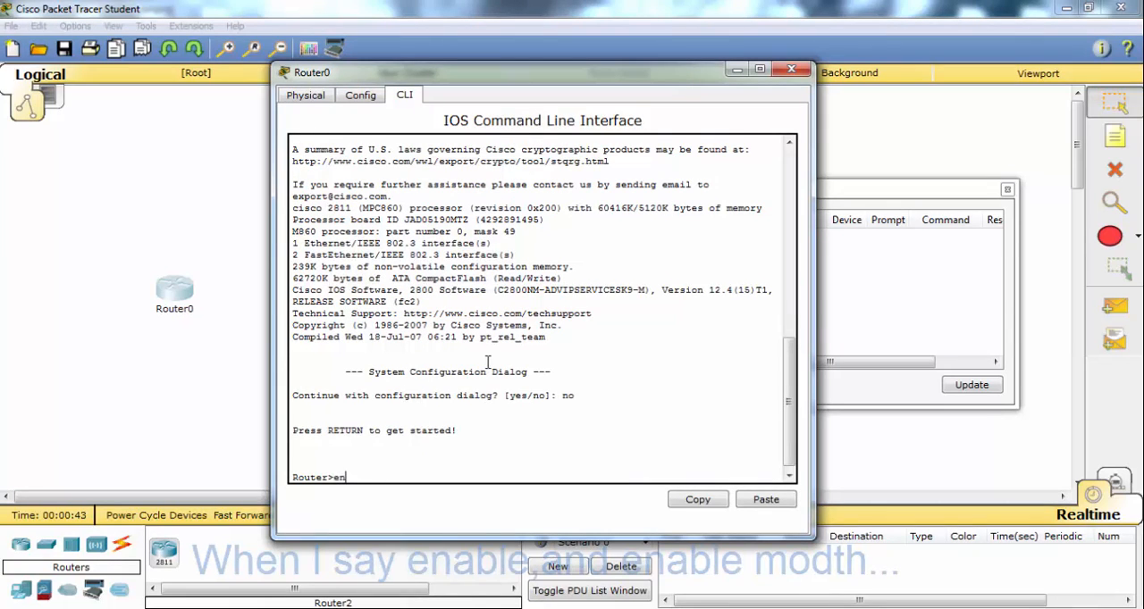
# - Run enable and ping 10.10.10.1, then update the command log to show both recorded
pyautogui.press('Return')
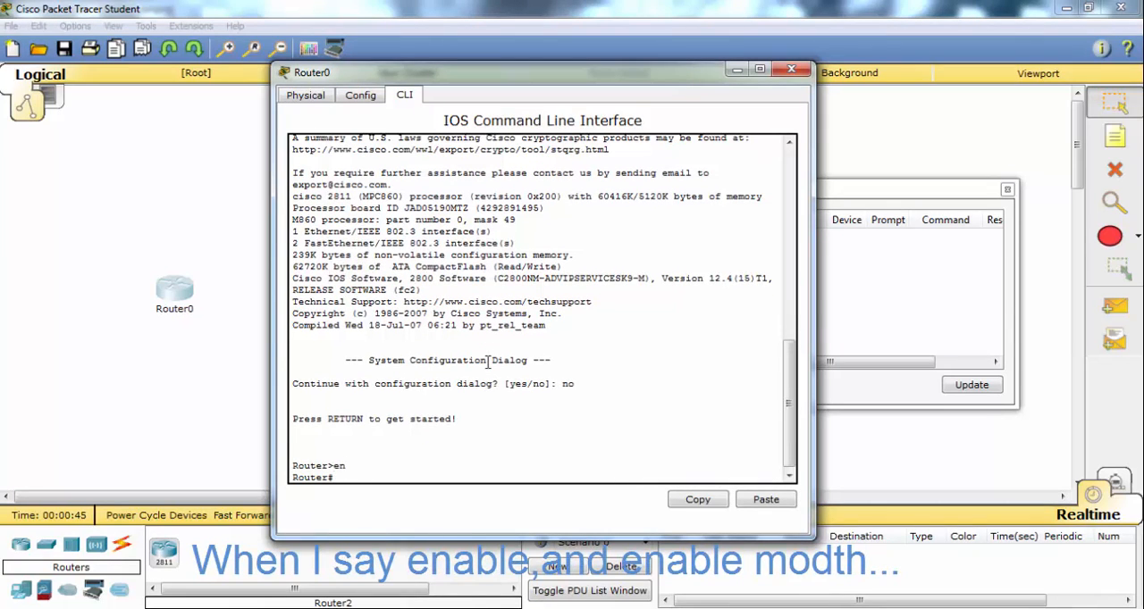
pyautogui.write('ping 10')
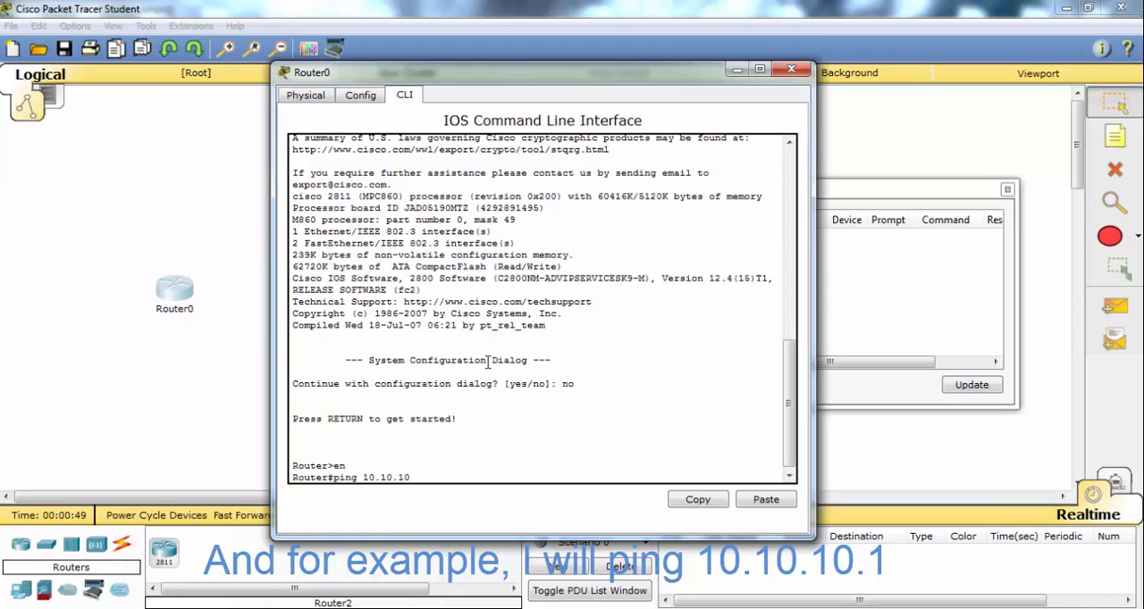
pyautogui.write('.1')
pyautogui.press('Return')
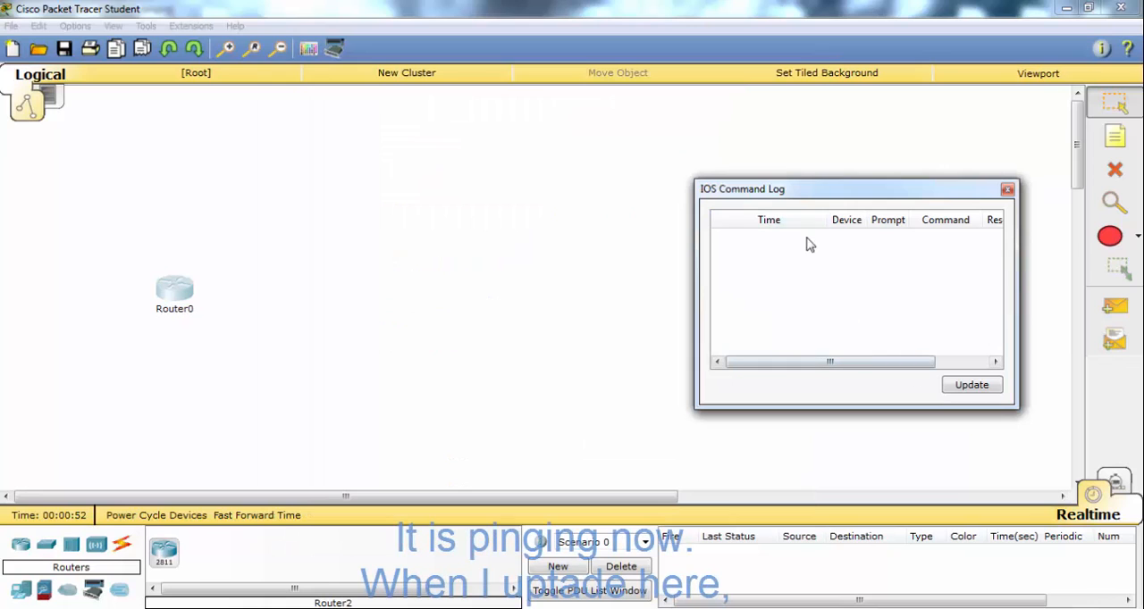
pyautogui.click(971, 384)
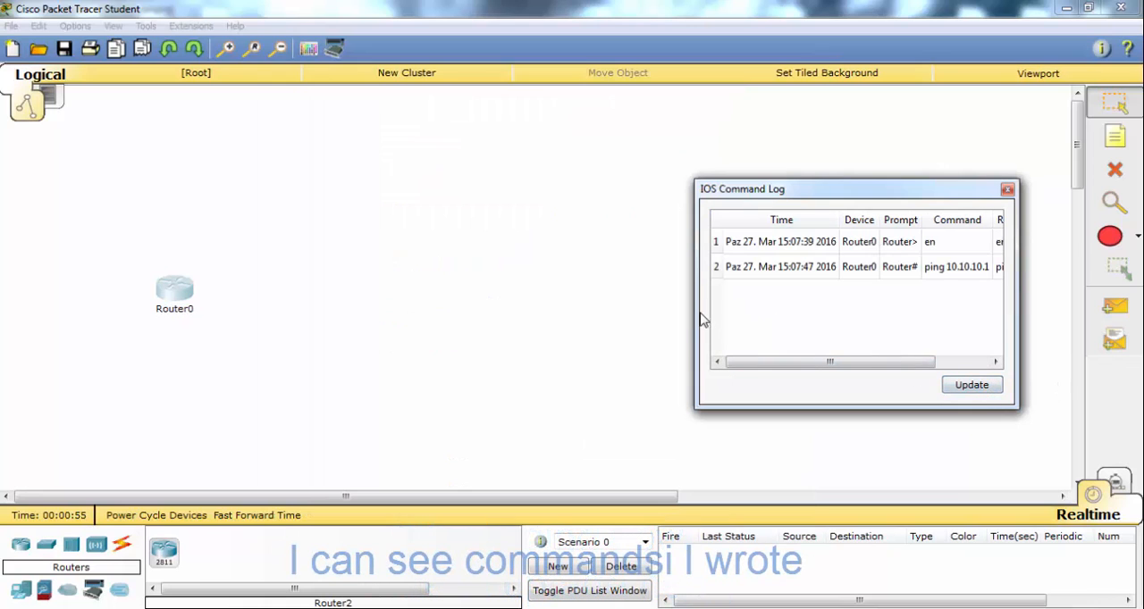
pyautogui.moveTo(696, 319); pyautogui.dragTo(566, 332)
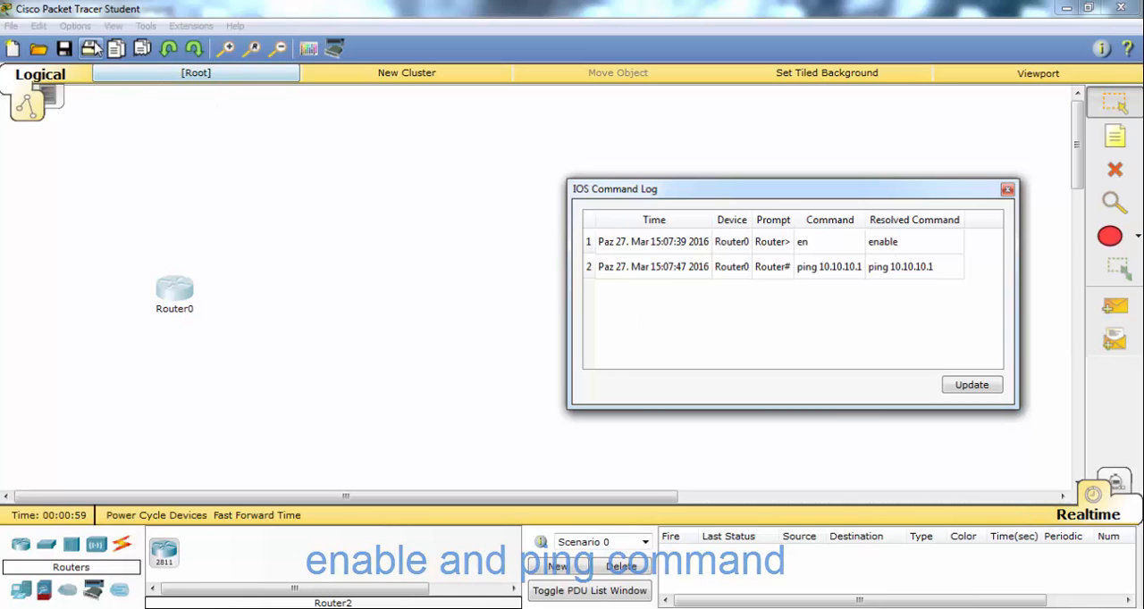
# - Close the command log and in Preferences stop showing device model labels on the workspace
pyautogui.click(1008, 190)
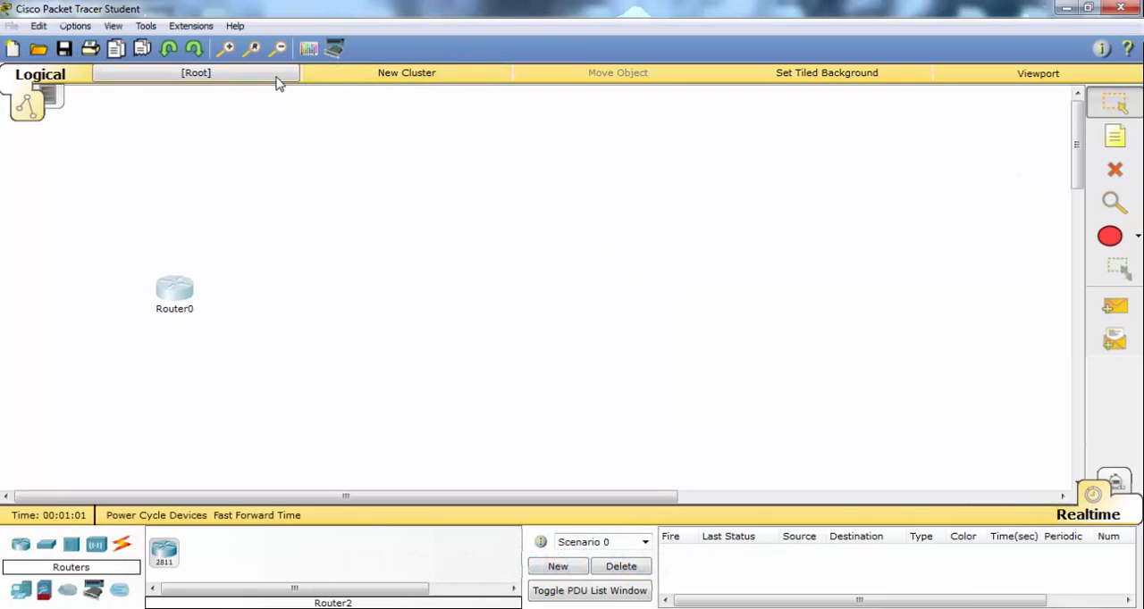
pyautogui.click(76, 25)
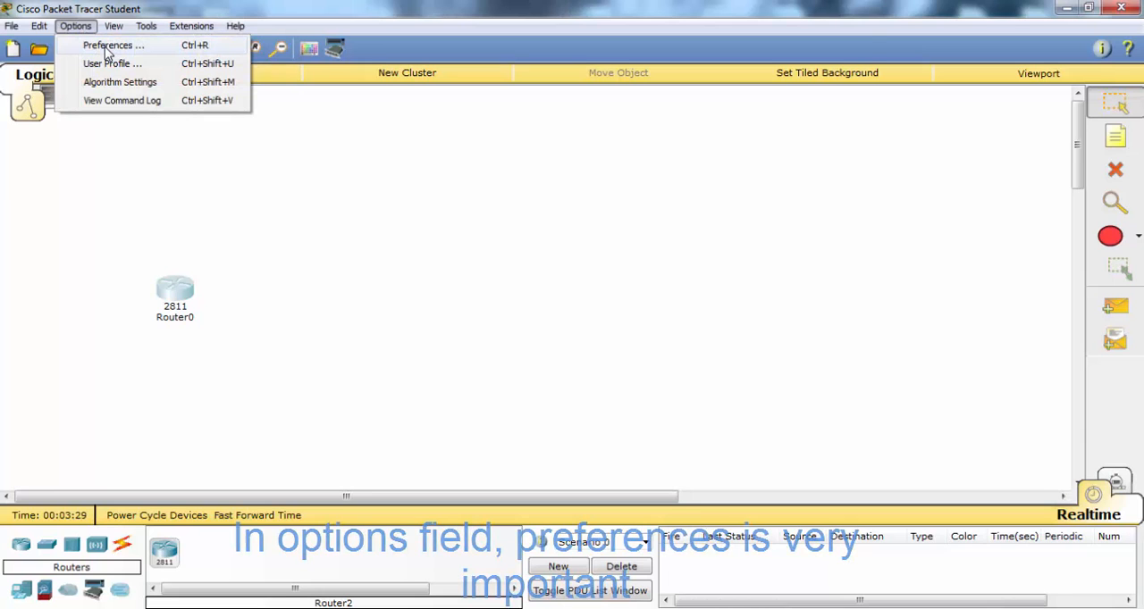
pyautogui.click(108, 45)
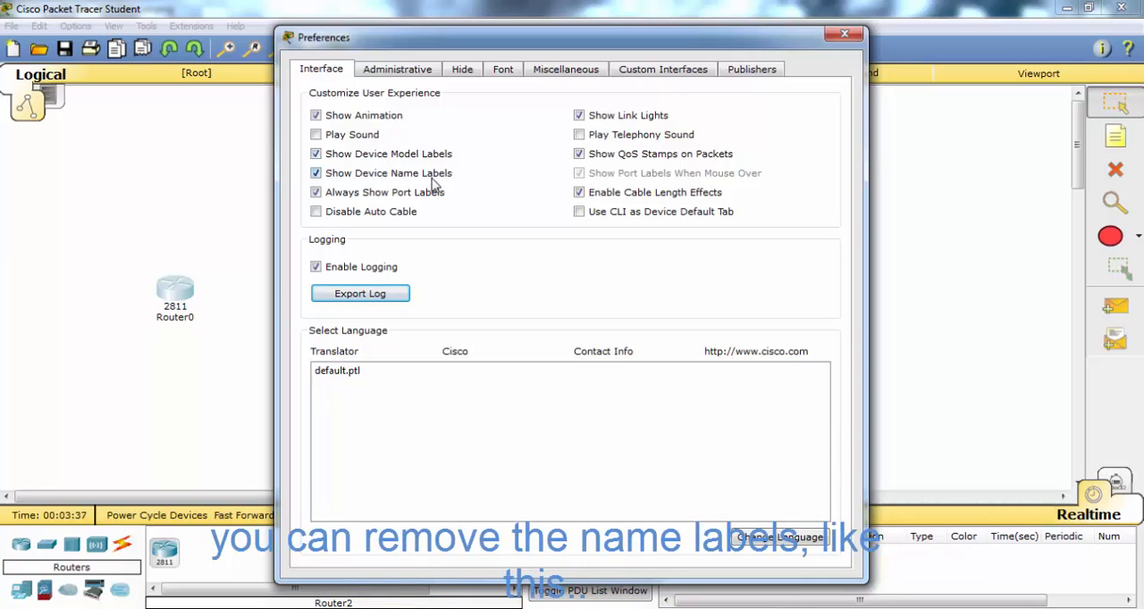
pyautogui.click(316, 154)
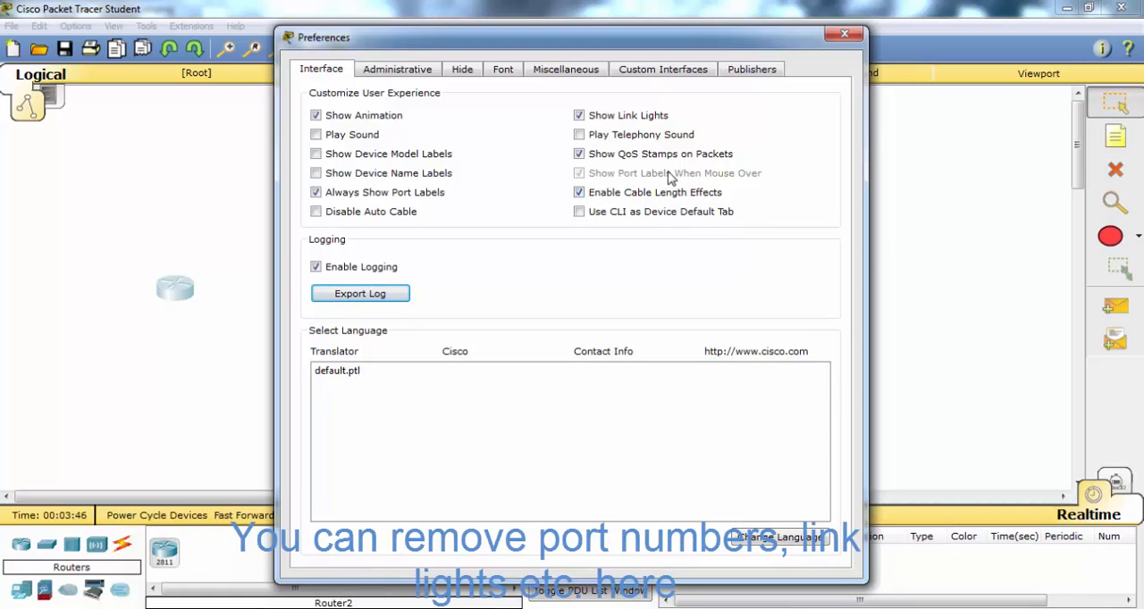
# - Review the Administrative, Hide, Font, Miscellaneous, Custom Interfaces and Publishers preference pages
pyautogui.click(396, 68)
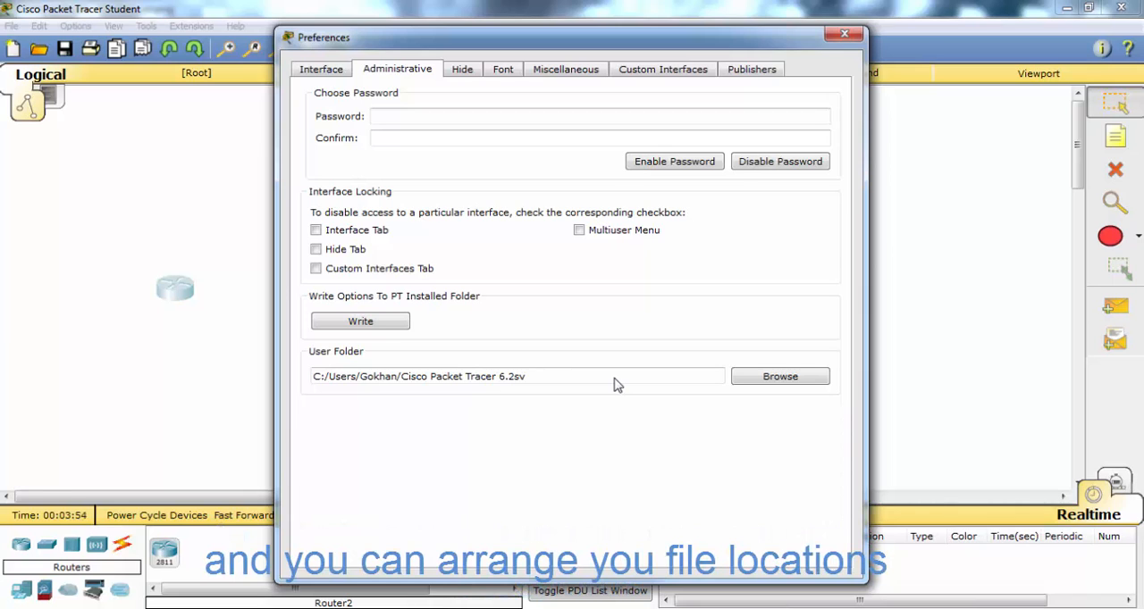
pyautogui.click(463, 70)
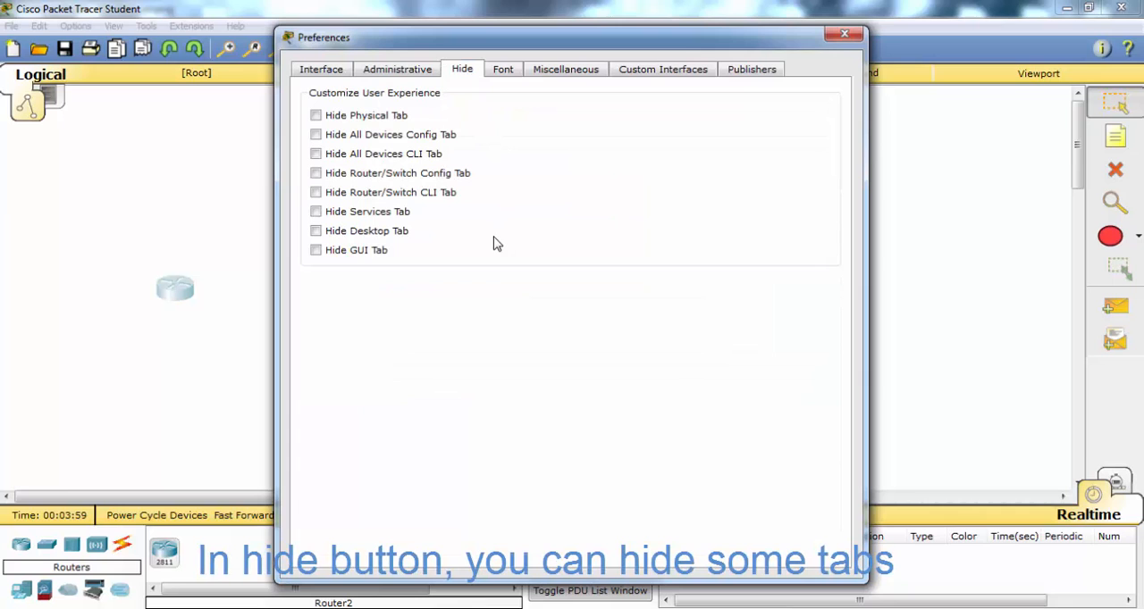
pyautogui.click(499, 71)
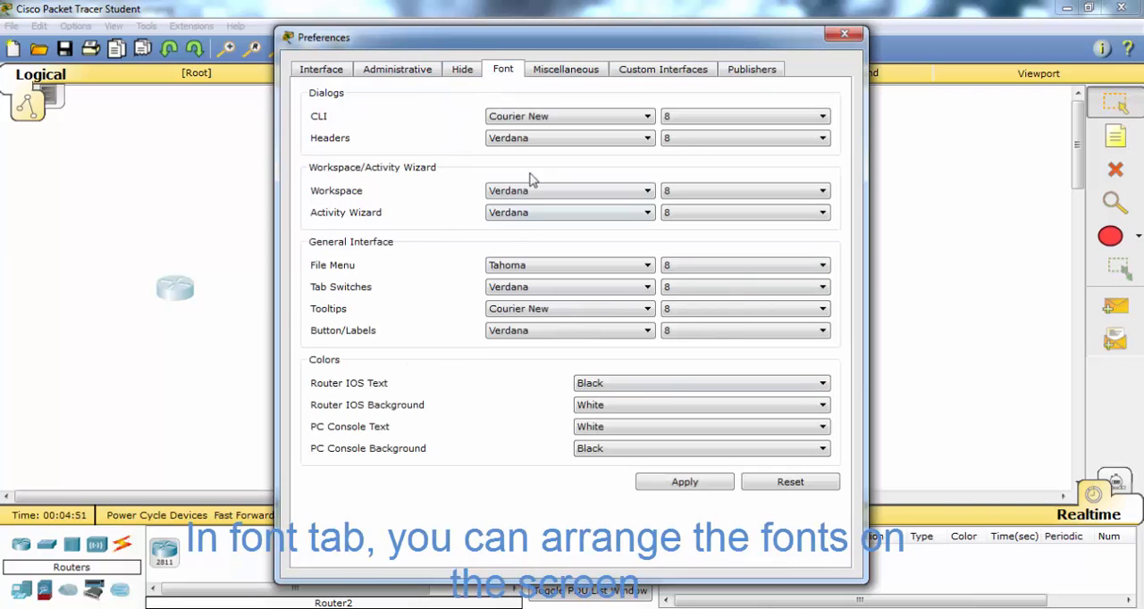
pyautogui.click(566, 69)
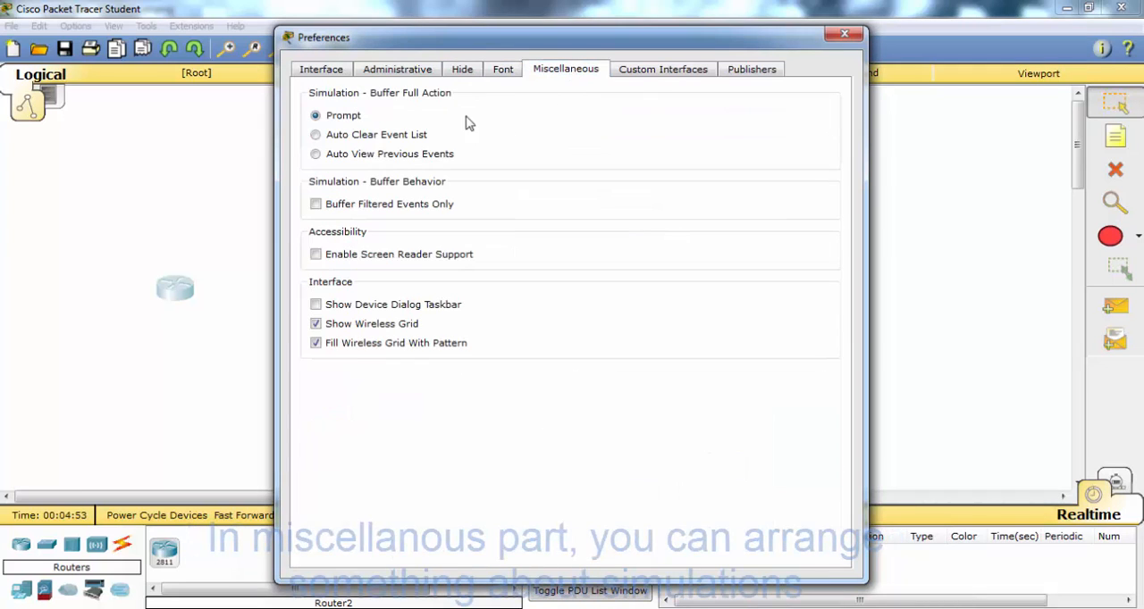
pyautogui.click(666, 71)
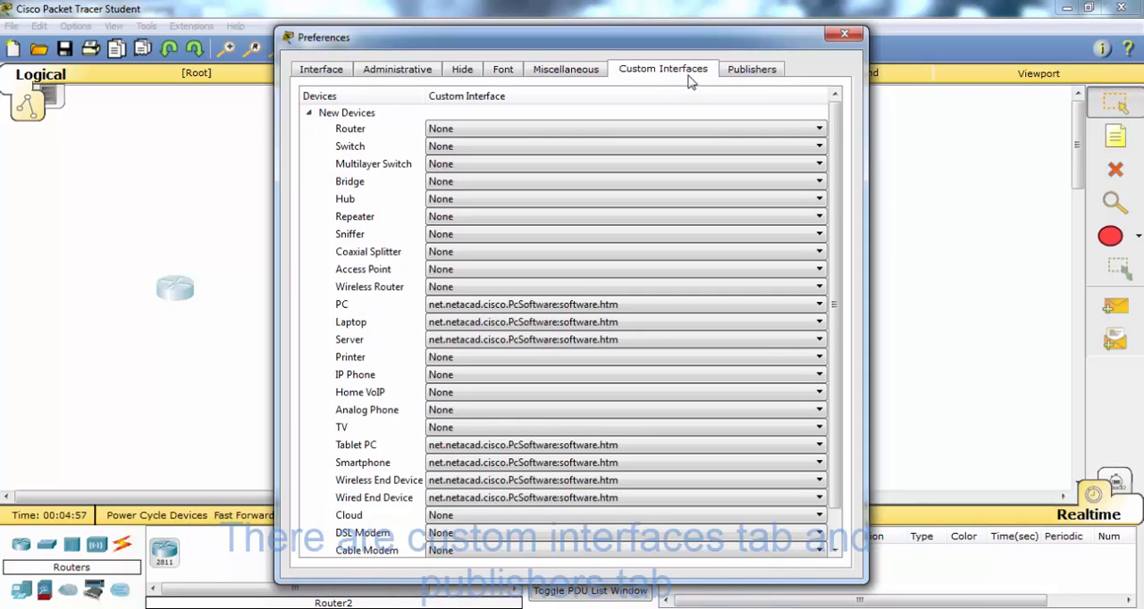
pyautogui.click(751, 69)
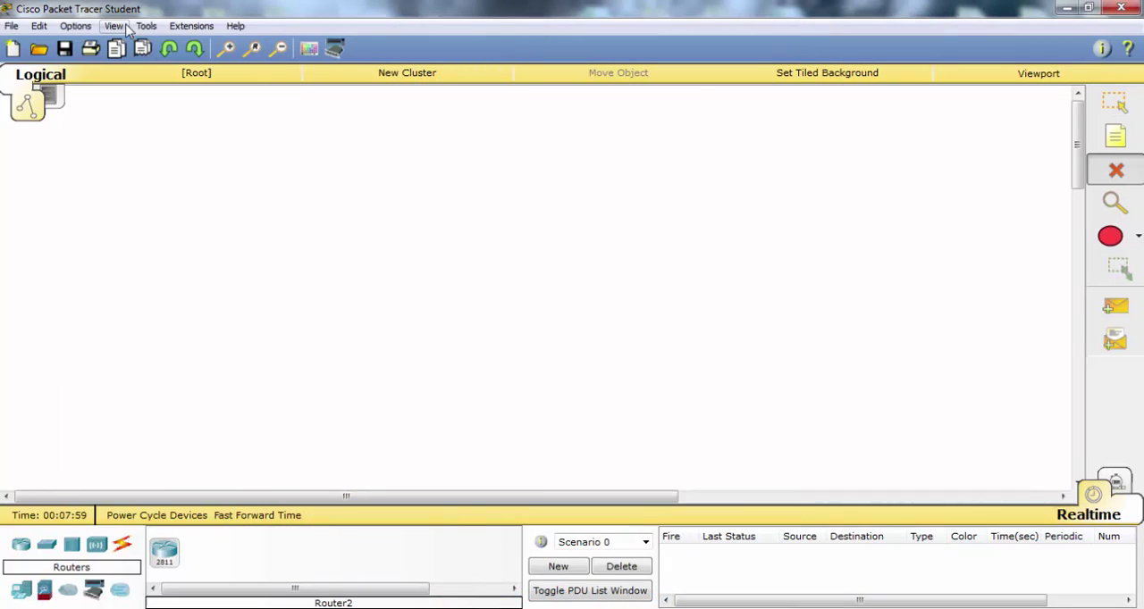
# - Glance at the View menu, then bring up the Drawing Palette from Tools
pyautogui.click(118, 26)
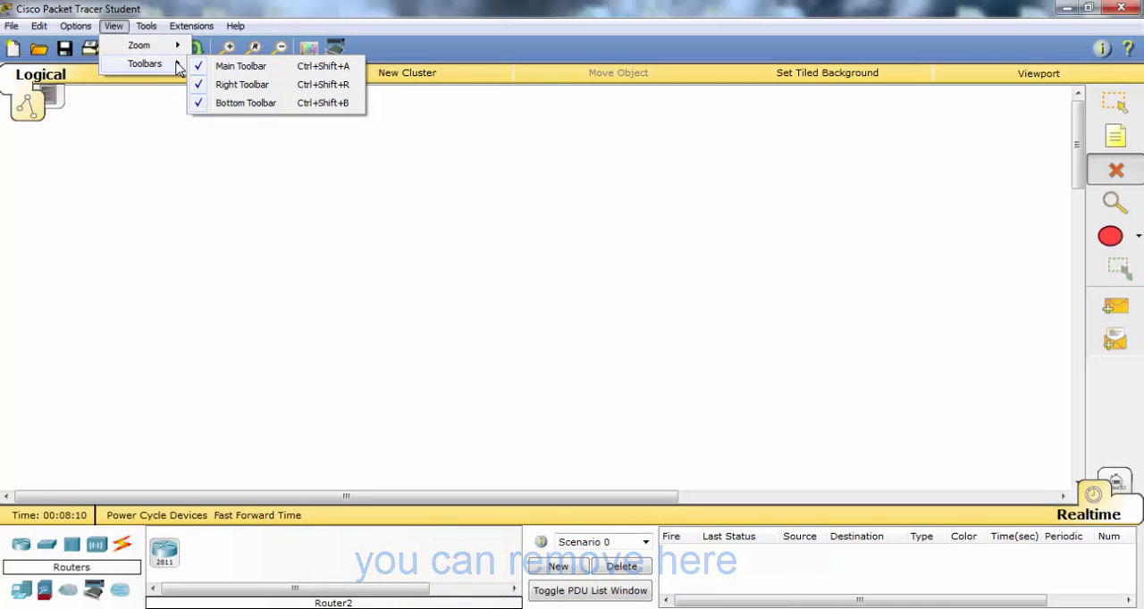
pyautogui.moveTo(145, 25)
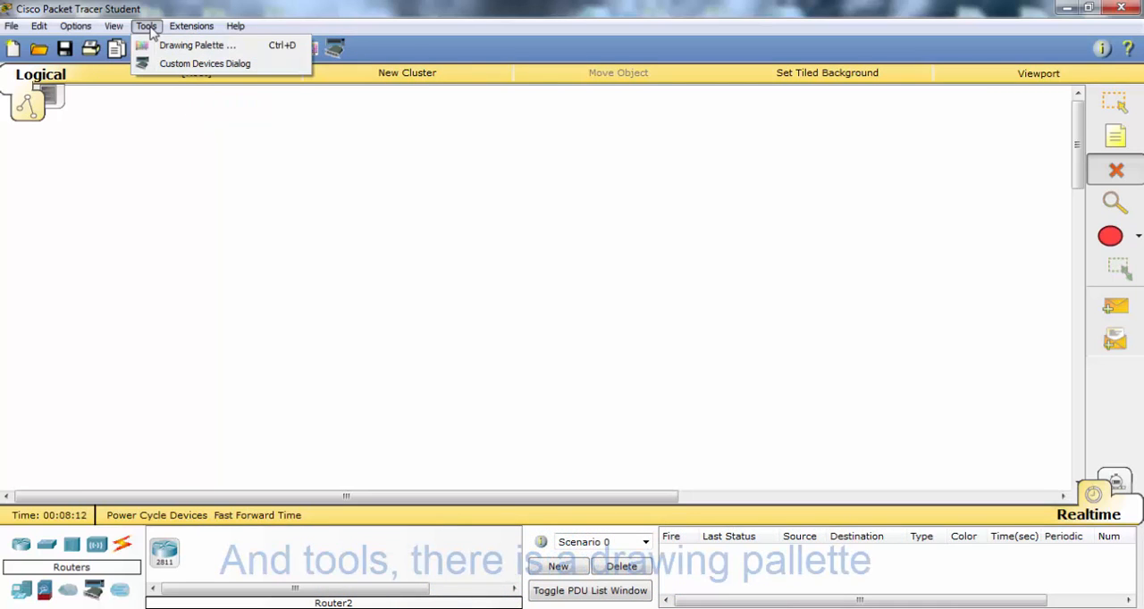
pyautogui.click(197, 45)
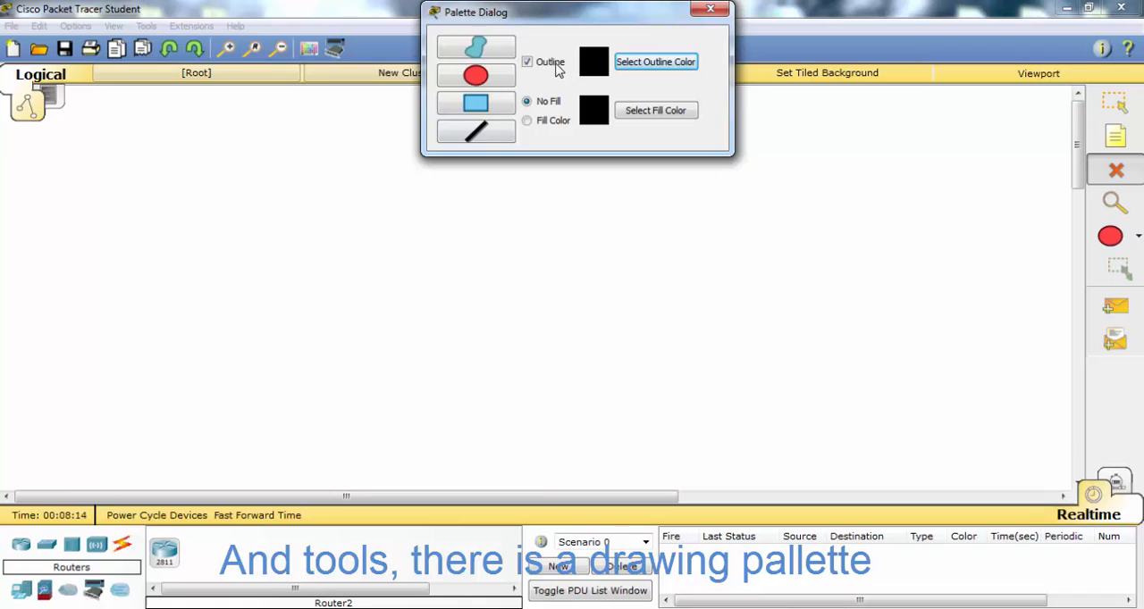
# - Draw two large ellipses side by side on the workspace
pyautogui.moveTo(536, 16); pyautogui.dragTo(805, 118)
pyautogui.click(745, 182)
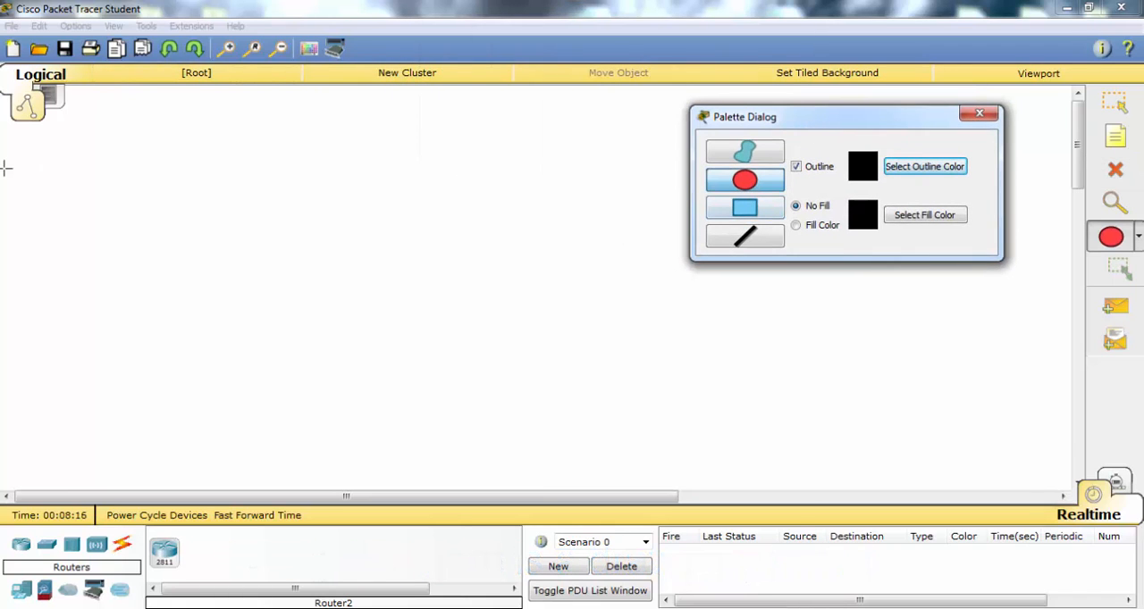
pyautogui.moveTo(54, 175); pyautogui.dragTo(277, 374)
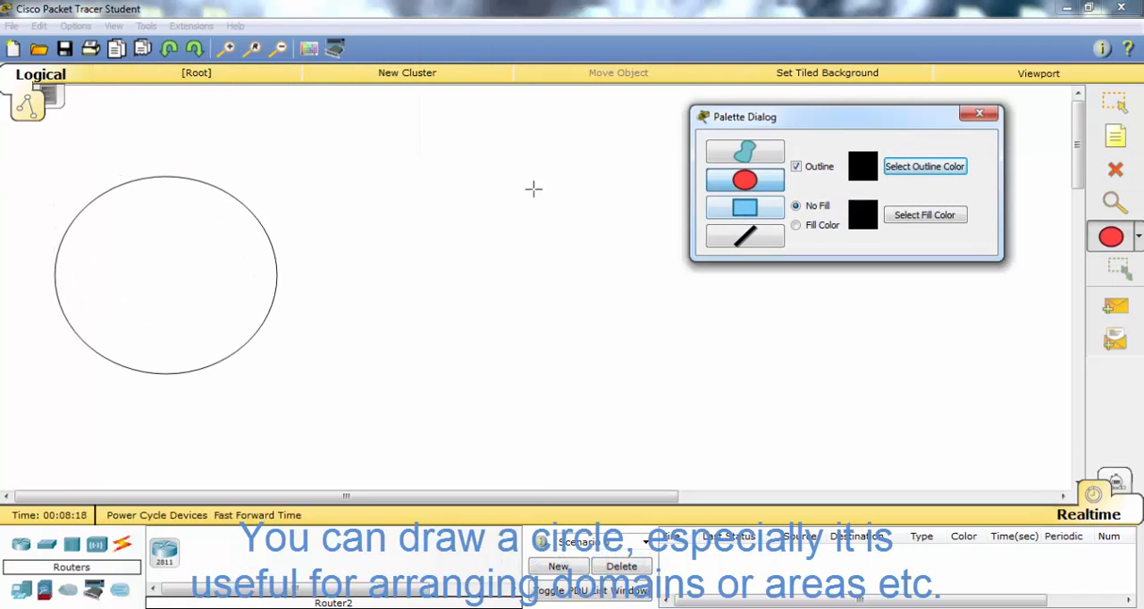
pyautogui.moveTo(430, 177); pyautogui.dragTo(670, 401)
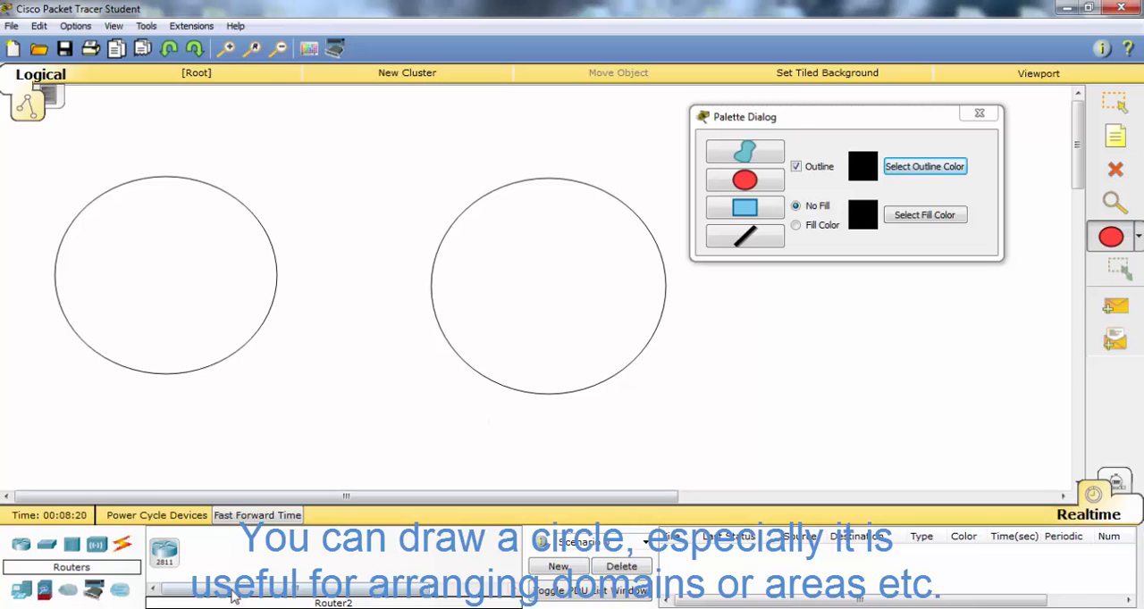
# - Put two routers inside each ellipse and enclose both ellipses in one rectangle
pyautogui.moveTo(176, 338); pyautogui.dragTo(152, 225)
pyautogui.click(164, 550)
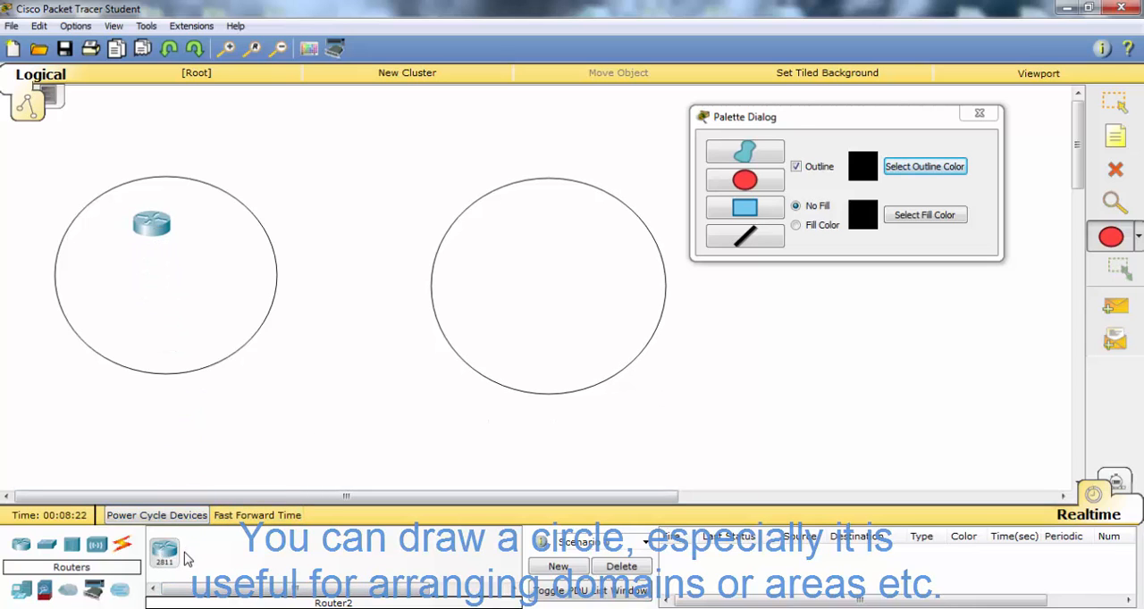
pyautogui.click(206, 322)
pyautogui.click(164, 549)
pyautogui.click(527, 284)
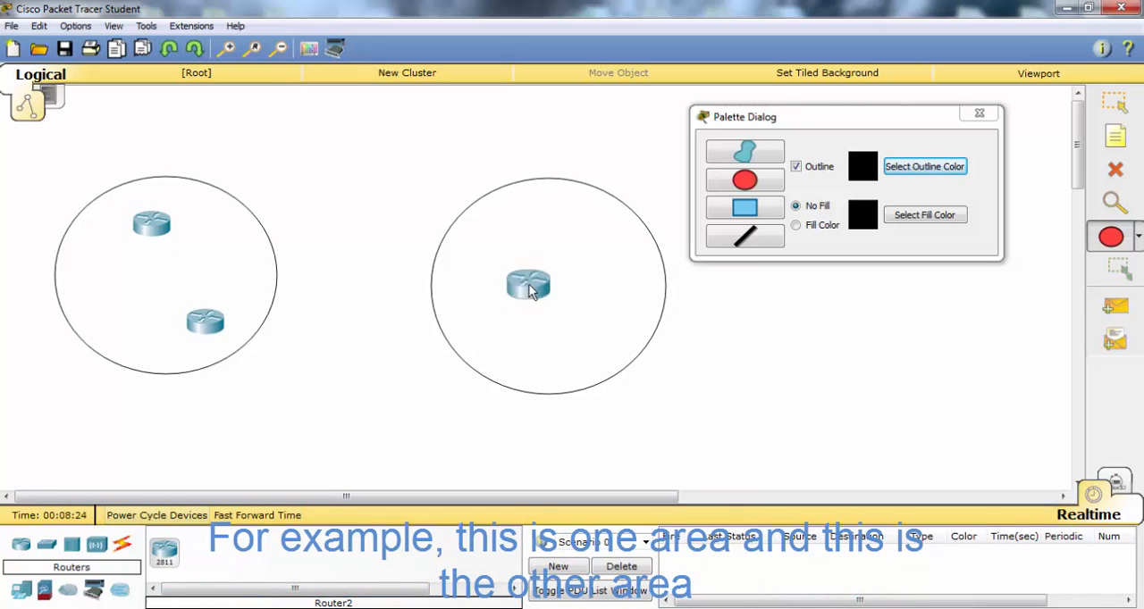
pyautogui.moveTo(527, 284); pyautogui.dragTo(603, 259)
pyautogui.click(496, 340)
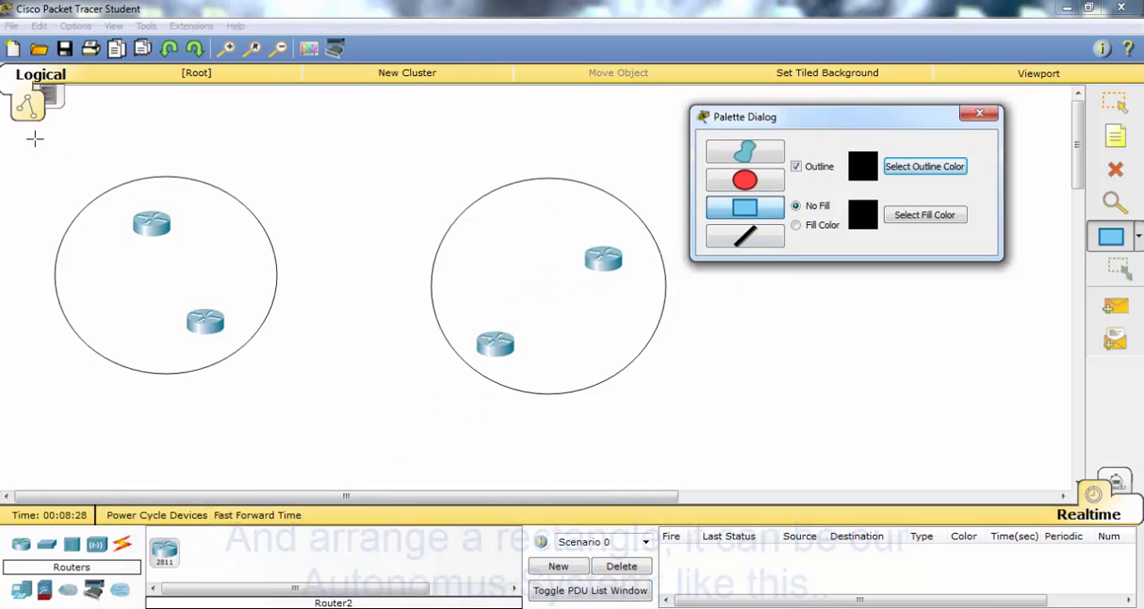
pyautogui.moveTo(27, 138); pyautogui.dragTo(679, 451)
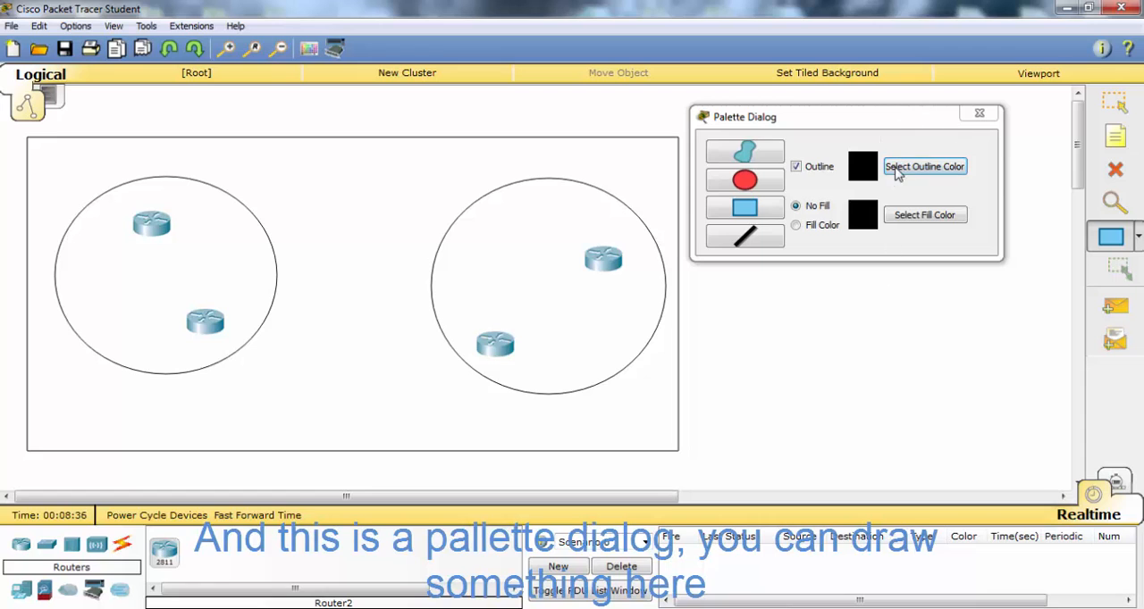
# - Close the palette and delete the rectangle, both ellipses and the extra routers with the Delete tool
pyautogui.click(980, 117)
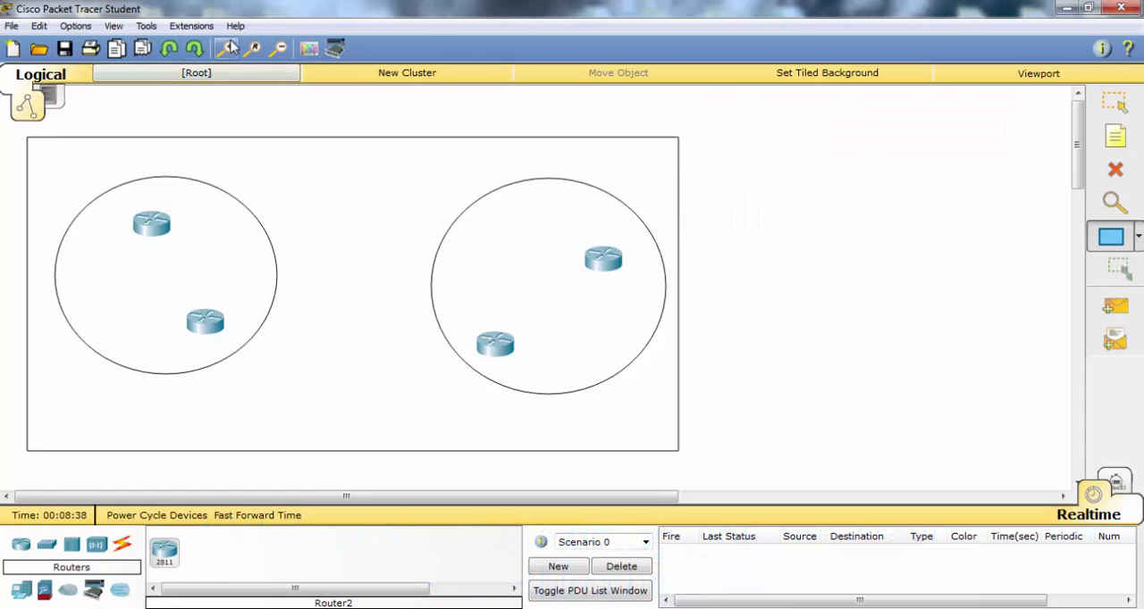
pyautogui.press('Delete')
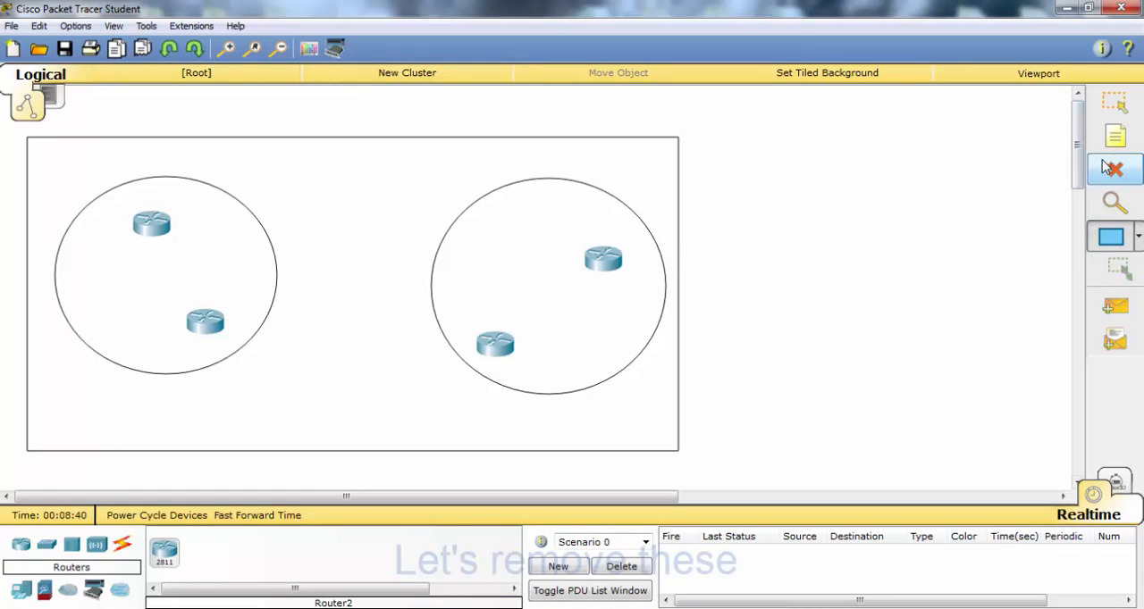
pyautogui.click(592, 136)
pyautogui.click(591, 175)
pyautogui.click(268, 297)
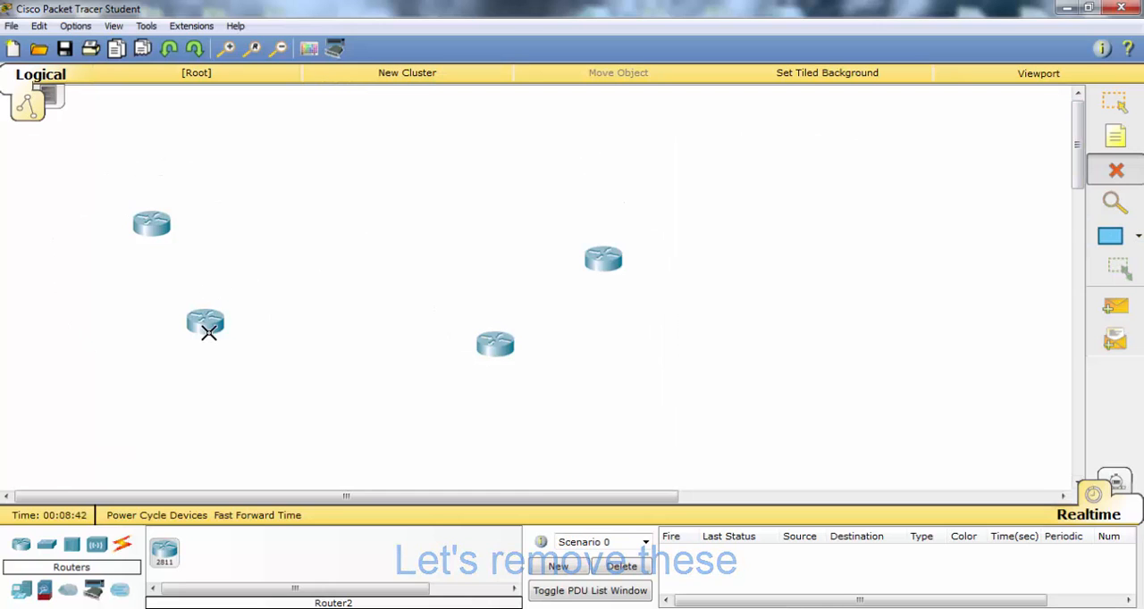
pyautogui.click(206, 322)
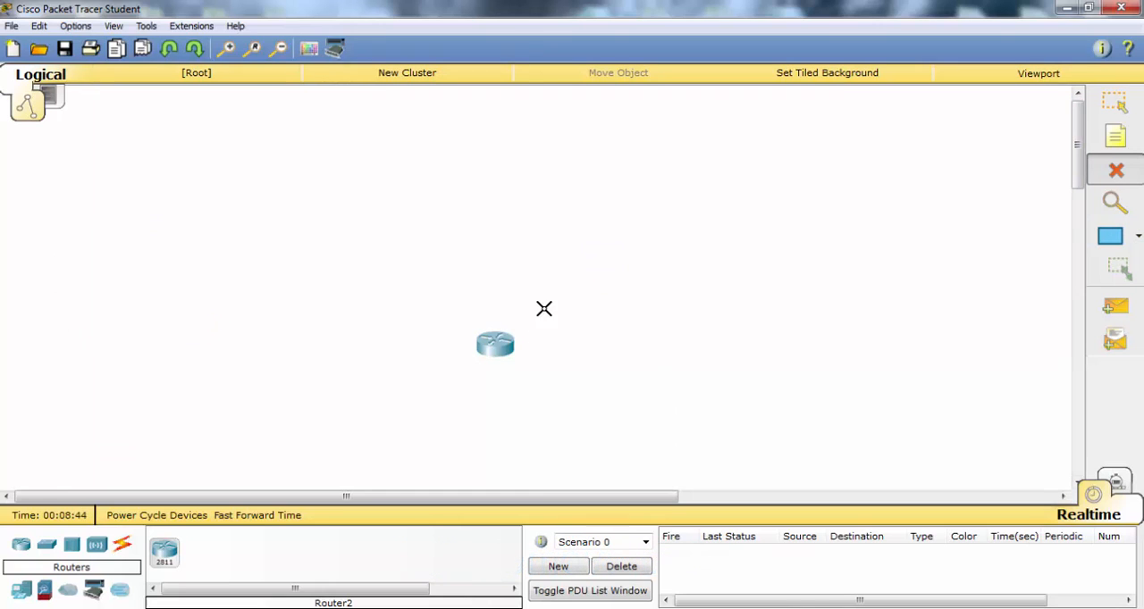
pyautogui.click(495, 345)
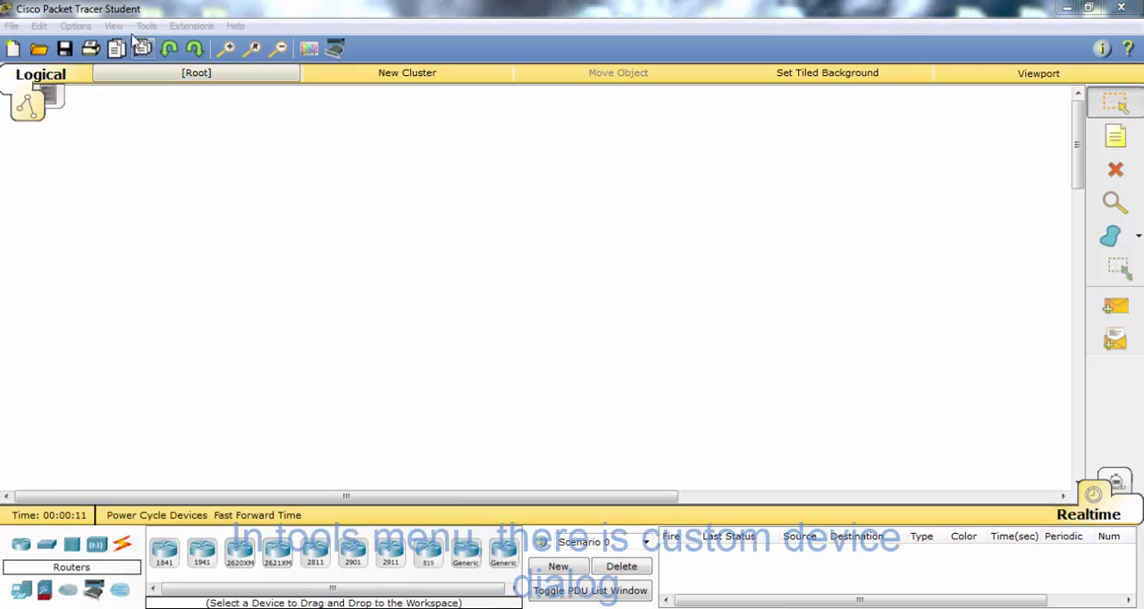
# - Bring up the Device Template Manager from Tools and remove the saved device templates
pyautogui.click(145, 26)
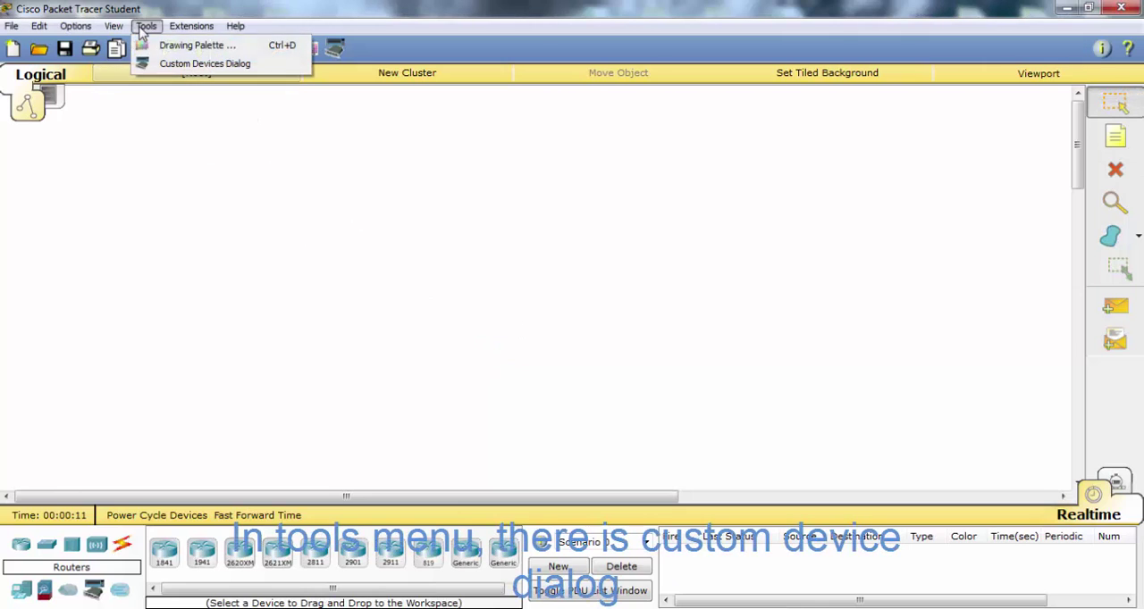
pyautogui.click(204, 64)
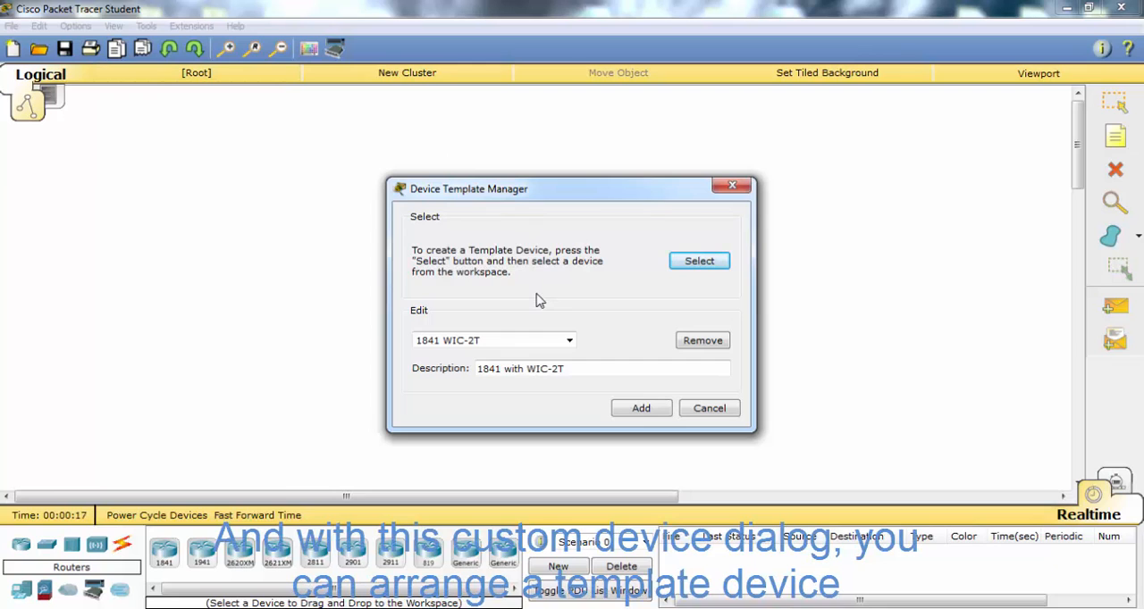
pyautogui.moveTo(550, 200); pyautogui.dragTo(723, 179)
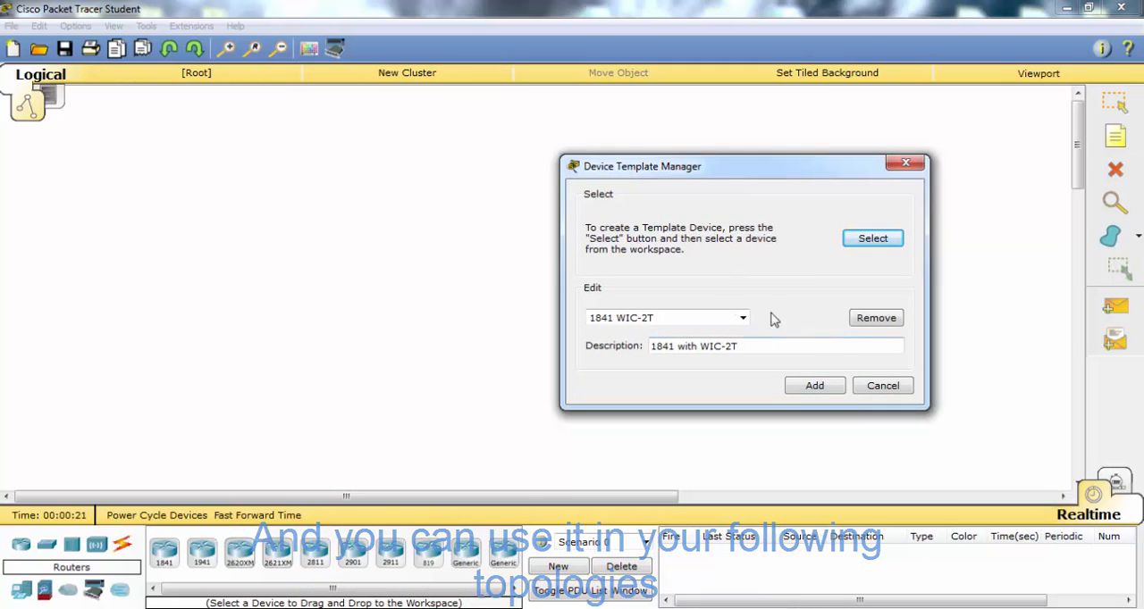
pyautogui.click(875, 318)
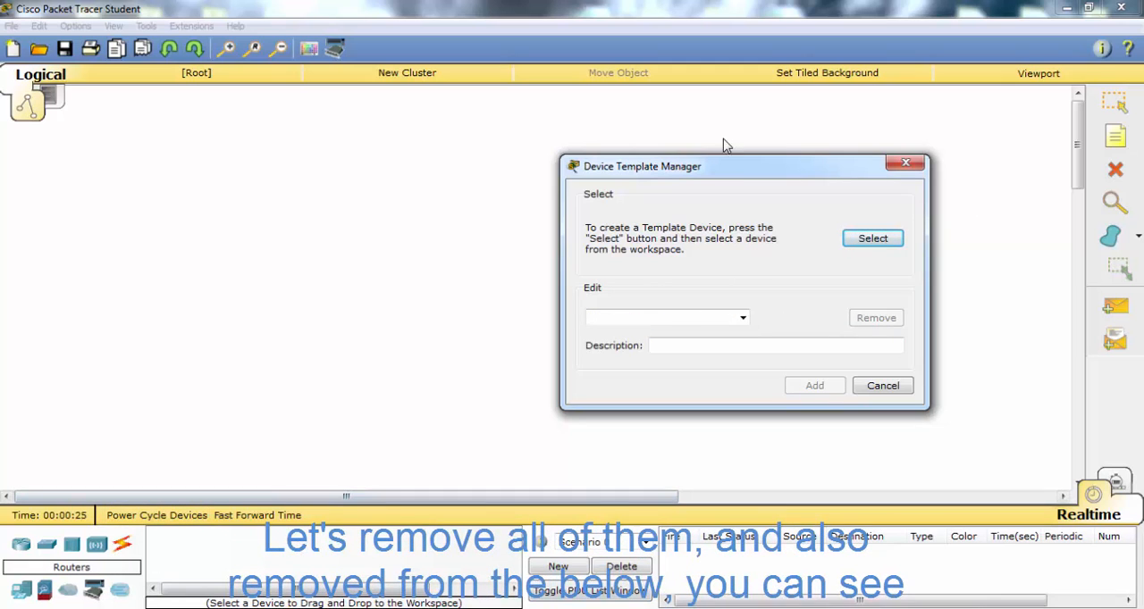
pyautogui.moveTo(764, 172); pyautogui.dragTo(720, 175)
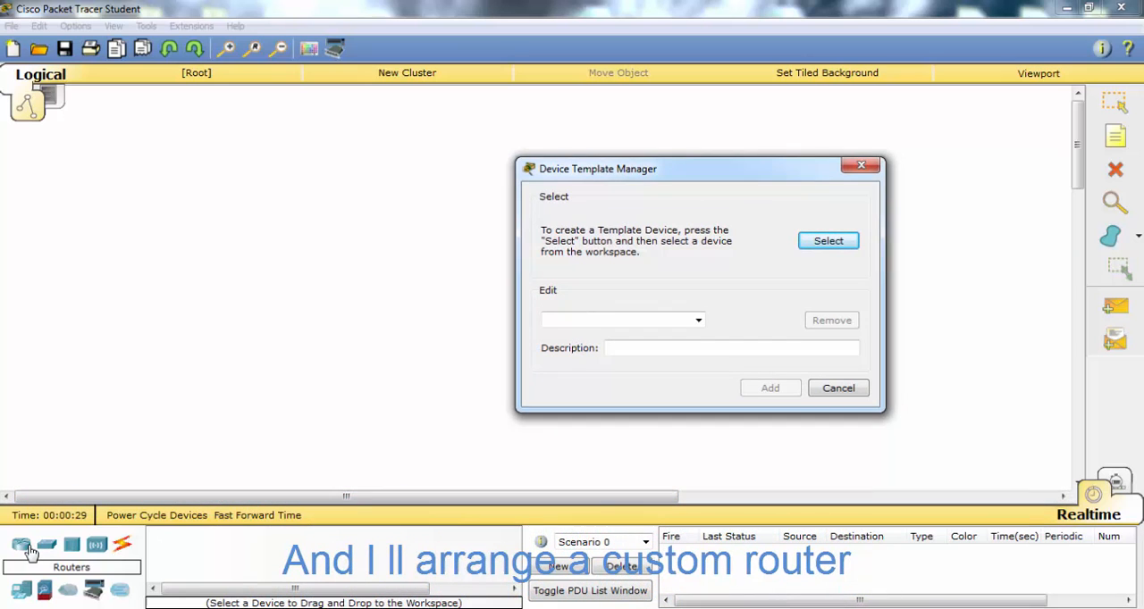
# - Place a router, open its physical view and dismiss the power-on warning when adding a module
pyautogui.moveTo(30, 551); pyautogui.dragTo(204, 264)
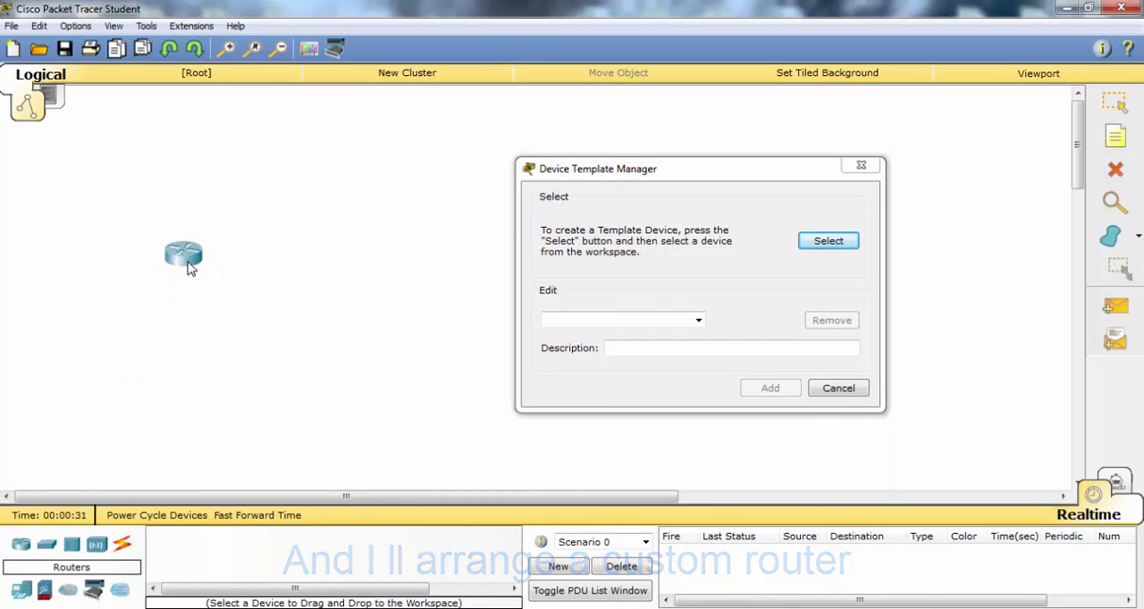
pyautogui.click(184, 256)
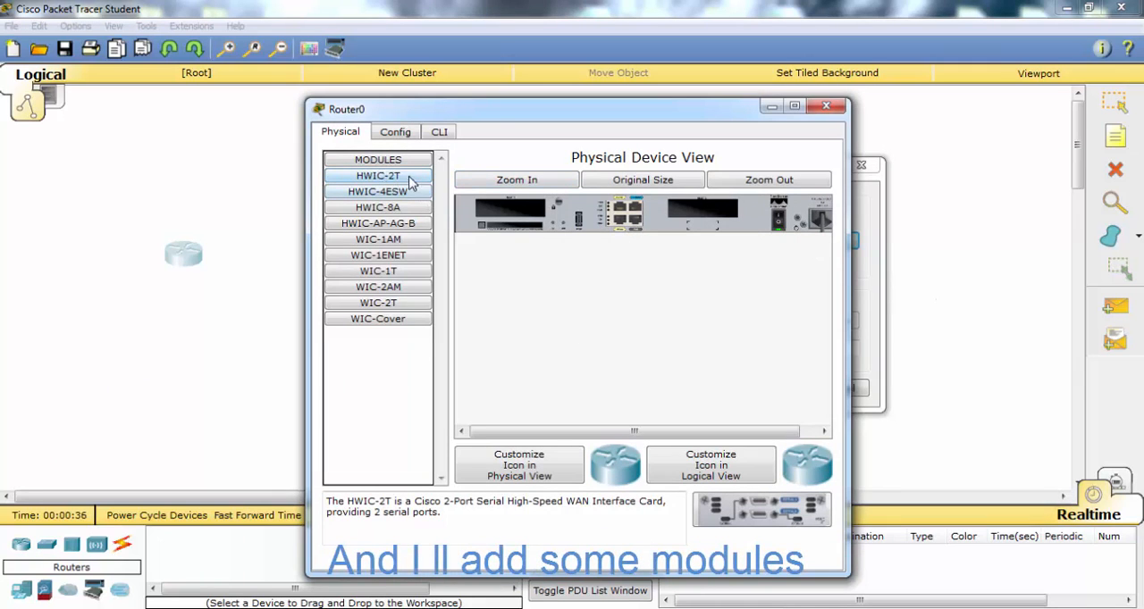
pyautogui.moveTo(412, 181); pyautogui.dragTo(522, 212)
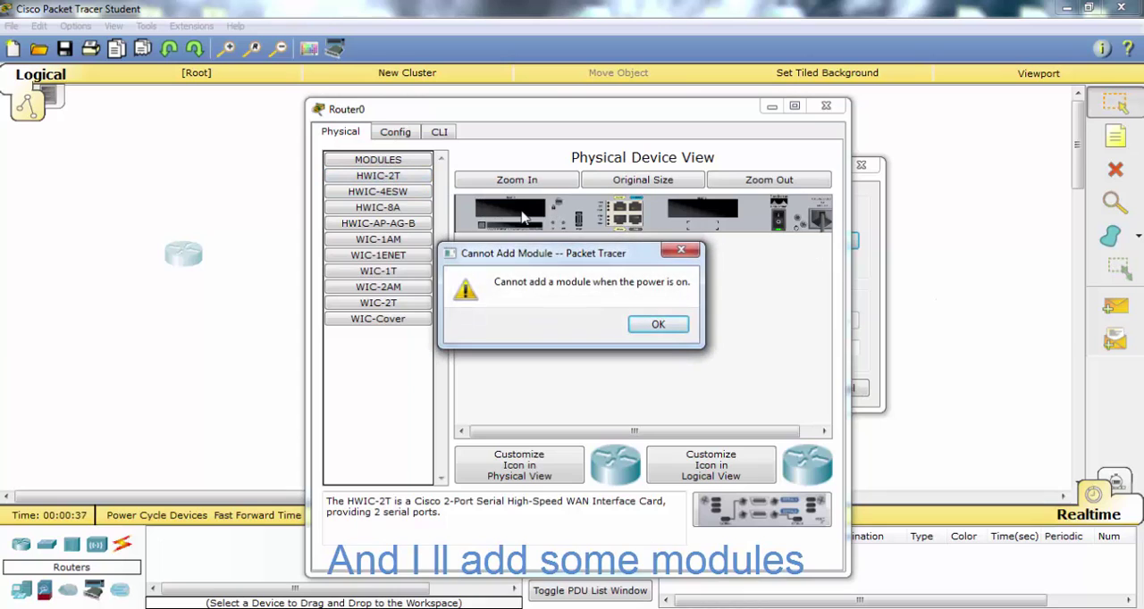
pyautogui.click(658, 324)
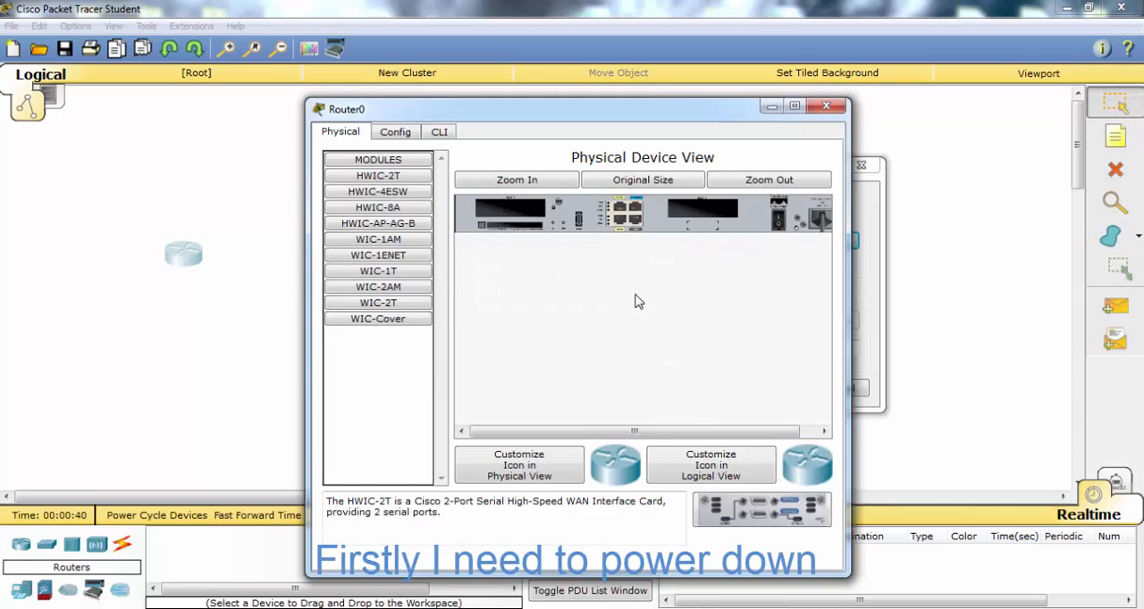
# - Install HWIC-2T serial modules in both empty slots and close the router window
pyautogui.moveTo(395, 178); pyautogui.dragTo(521, 223)
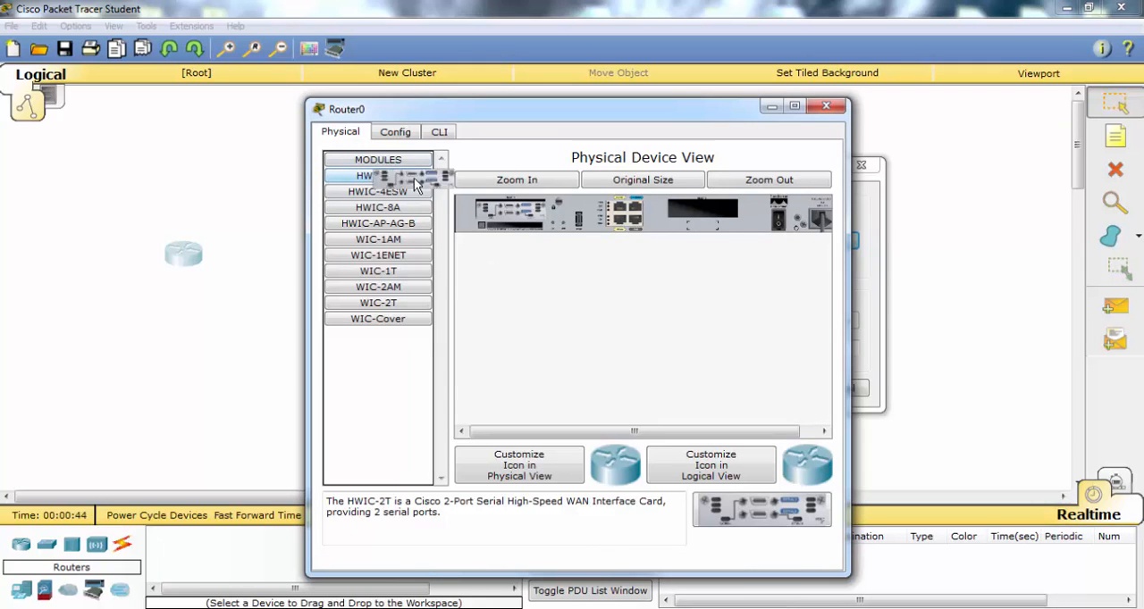
pyautogui.moveTo(414, 178); pyautogui.dragTo(706, 214)
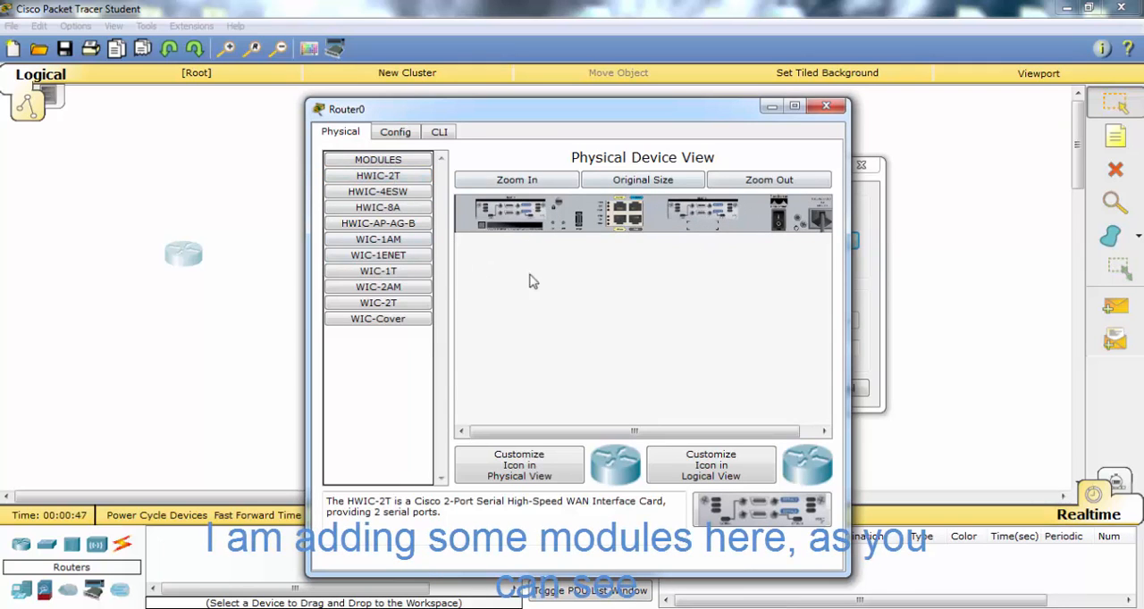
pyautogui.click(826, 107)
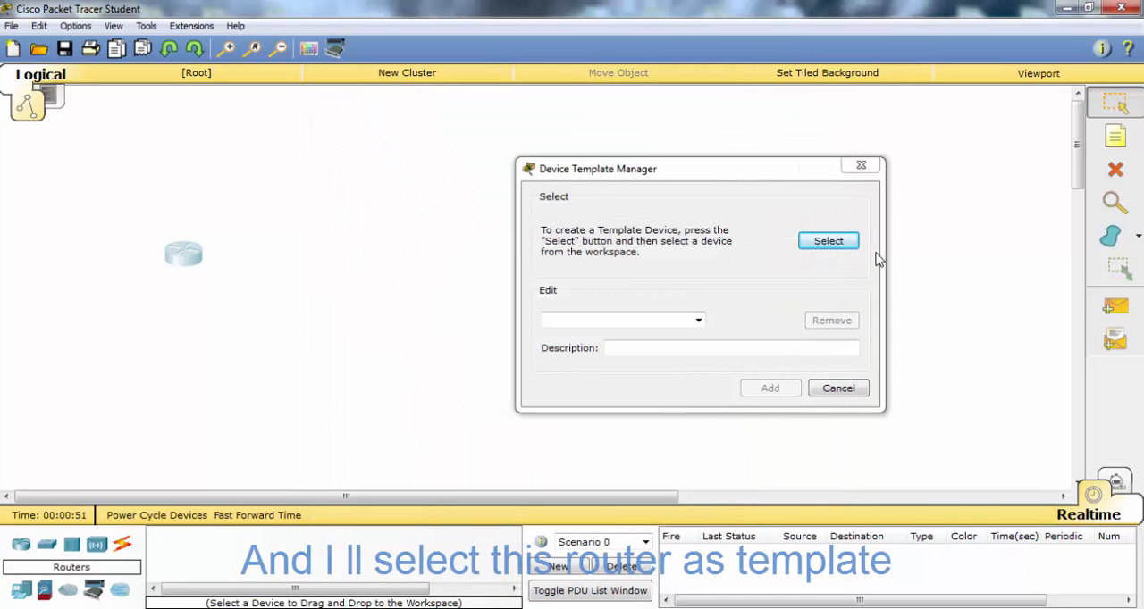
# - Add Router0 as a template saved to the desktop as Router0.ptd, overwriting the existing file
pyautogui.click(828, 240)
pyautogui.click(170, 258)
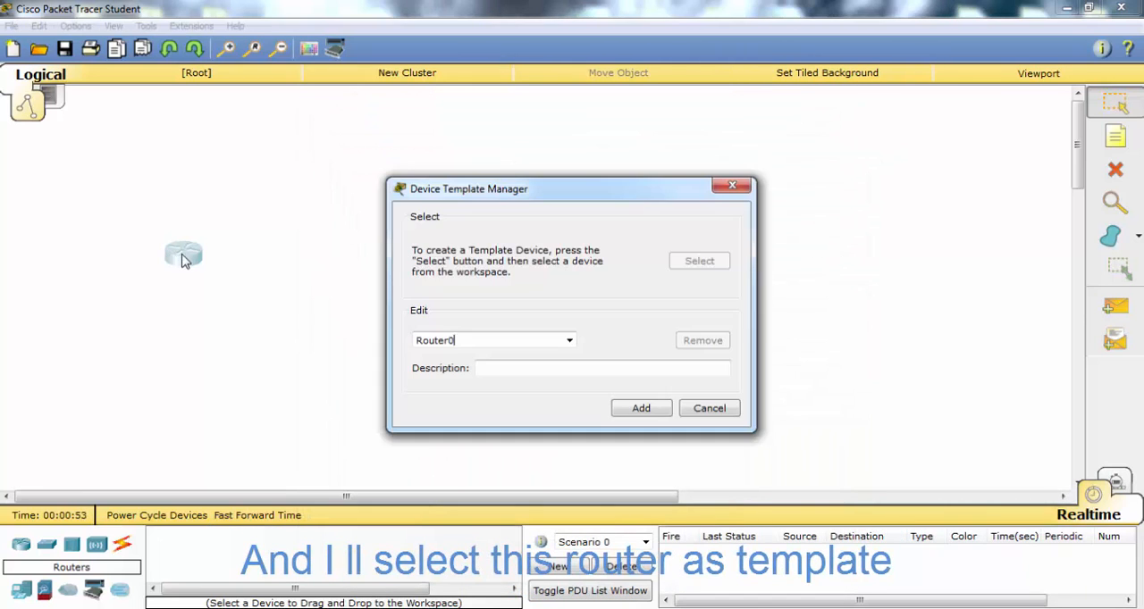
pyautogui.click(641, 408)
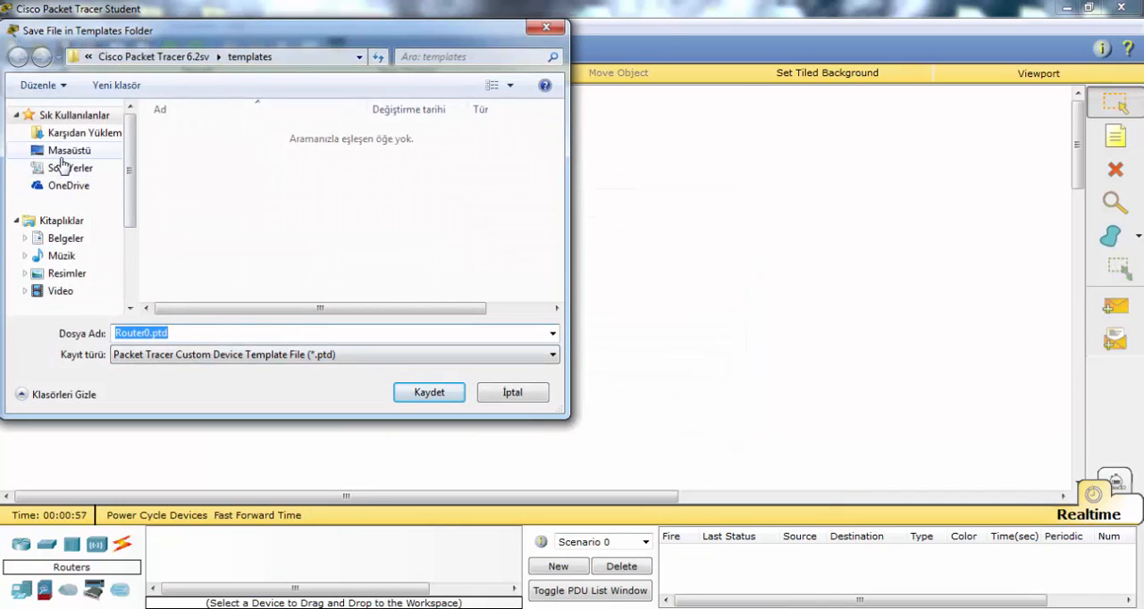
pyautogui.click(69, 151)
pyautogui.click(429, 392)
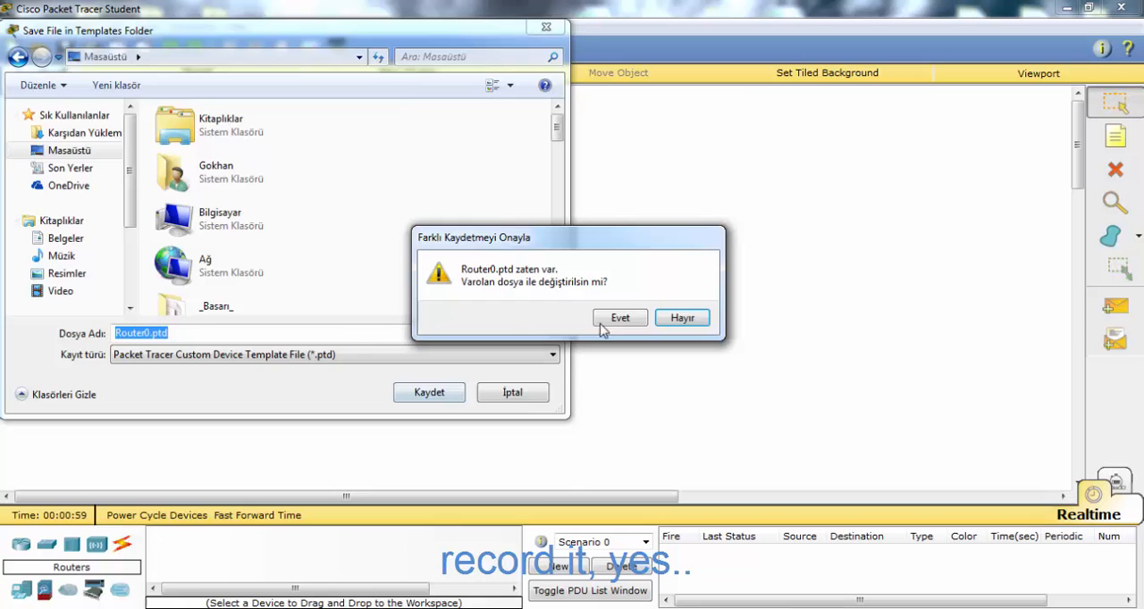
pyautogui.click(616, 319)
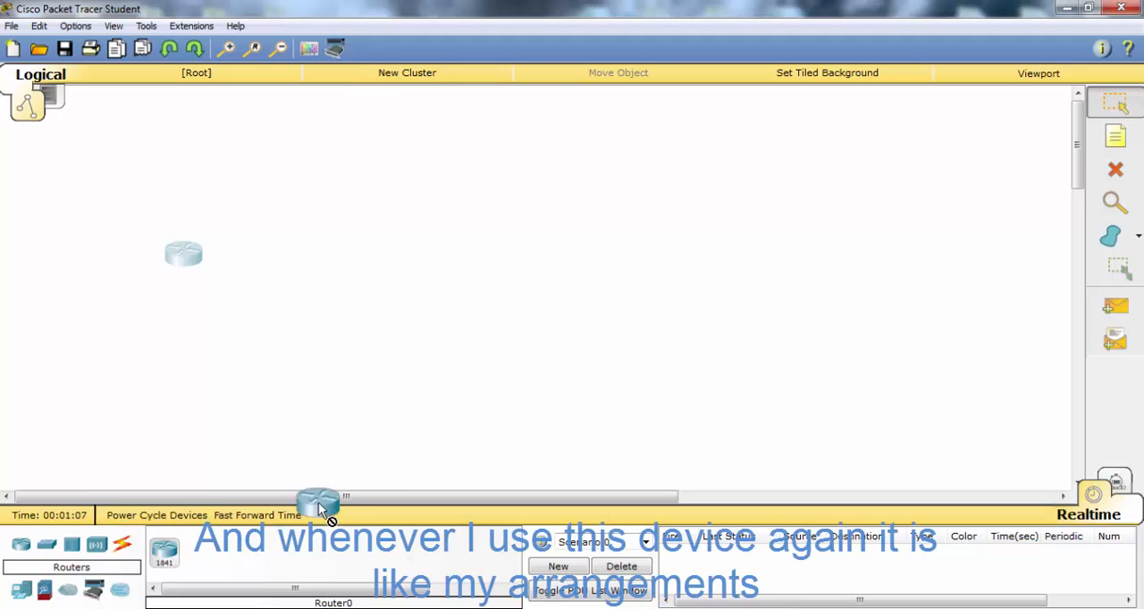
# - Place Router1 from the saved Router0 template and inspect its Physical view for the preinstalled serial modules
pyautogui.moveTo(320, 507); pyautogui.dragTo(483, 258)
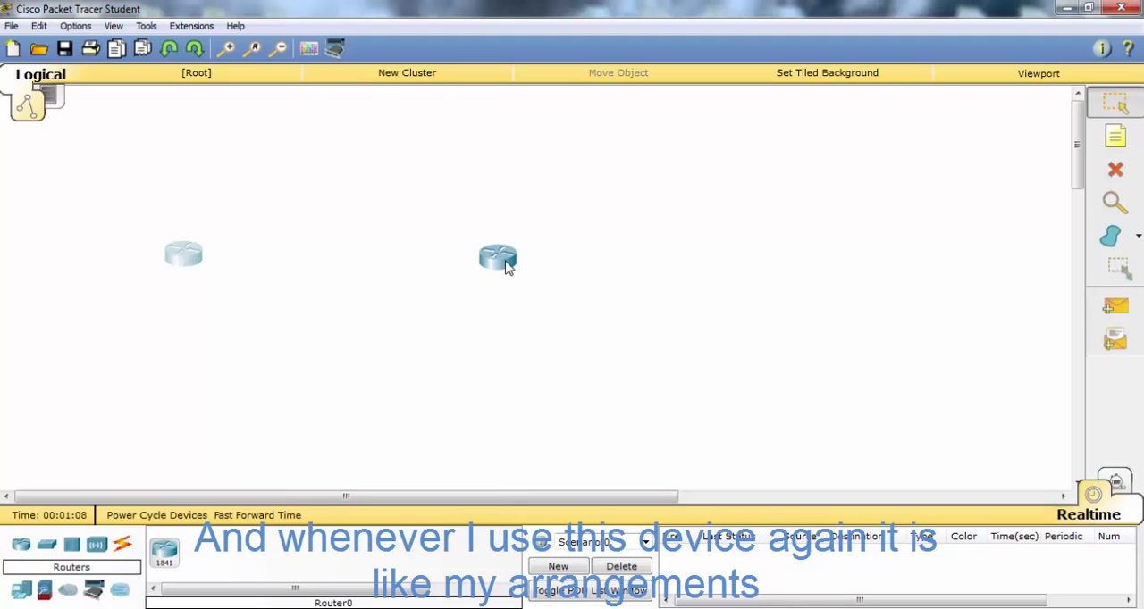
pyautogui.click(505, 266)
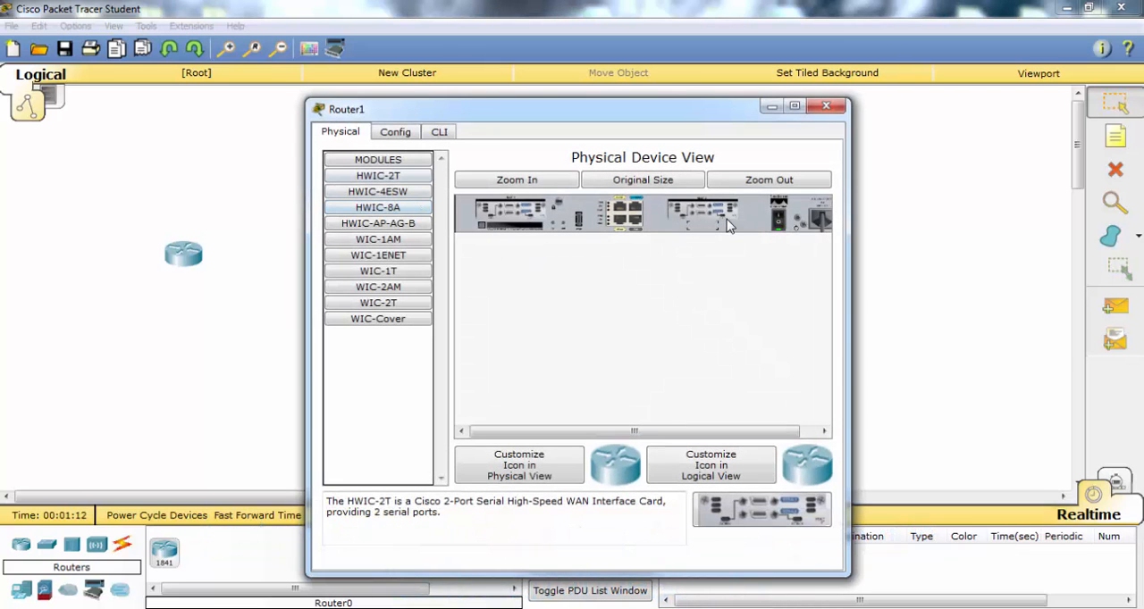
pyautogui.moveTo(543, 109); pyautogui.dragTo(566, 134)
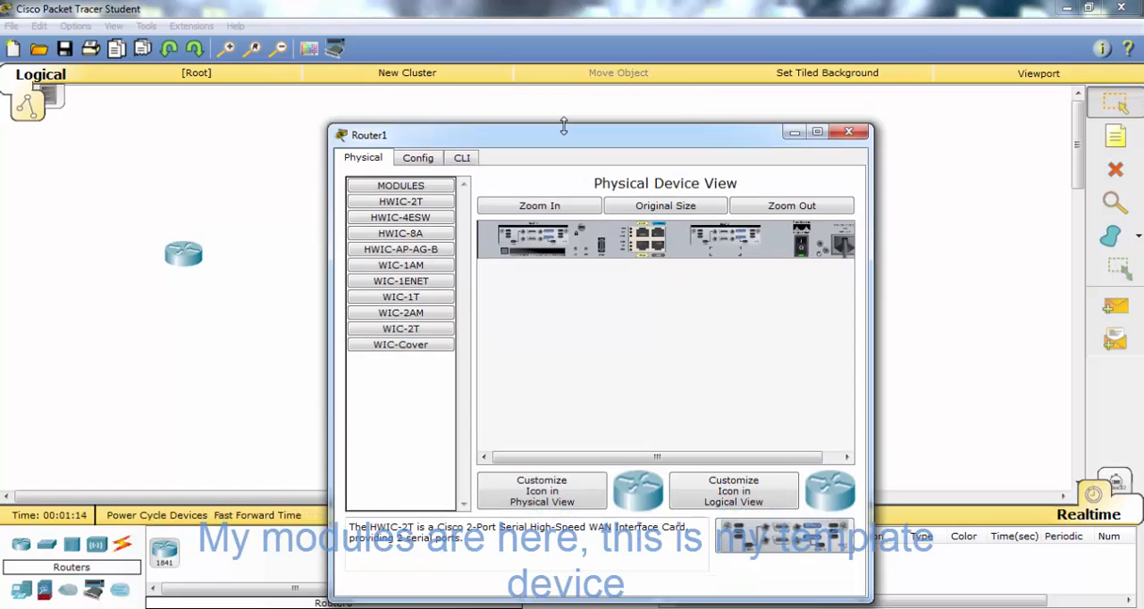
pyautogui.click(849, 131)
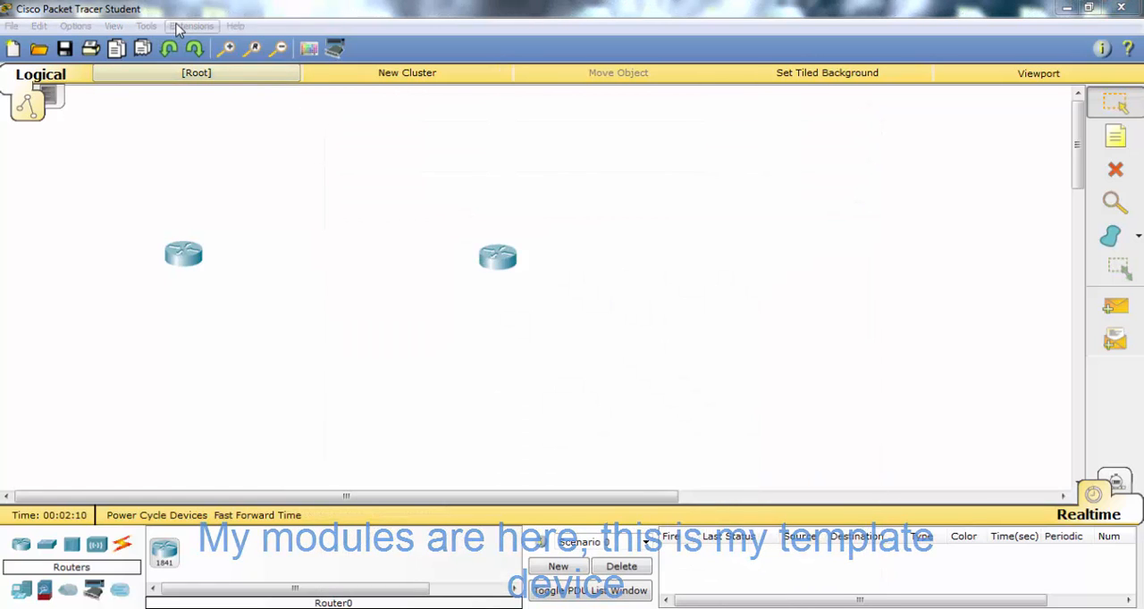
# - Show the Extensions menu with its Multiuser, LAN/WAN Multiuser Agent and UPnP entries
pyautogui.click(190, 26)
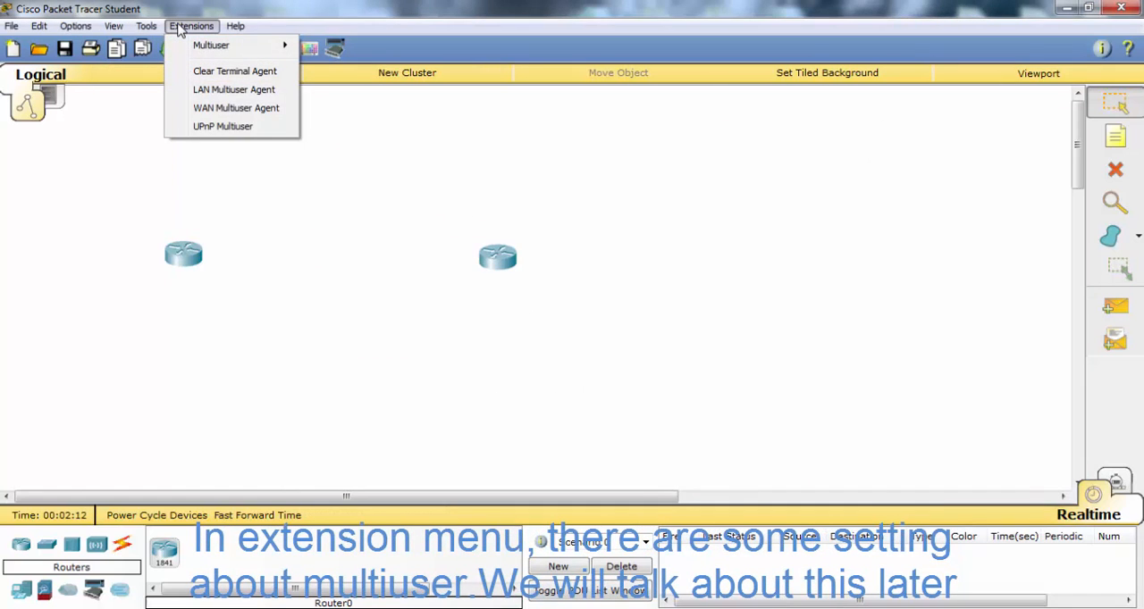